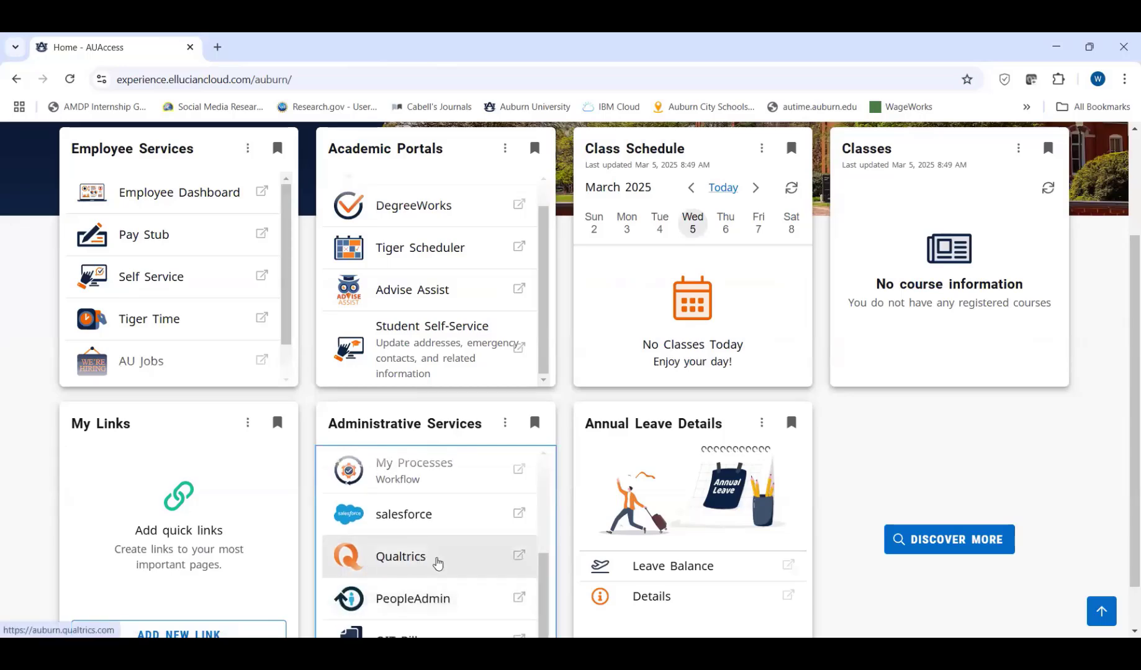
- Open Qualtrics from the Administrative Services links and log in with the already filled-in university credentials
{"action": "left_click", "coordinate": [434, 564]}
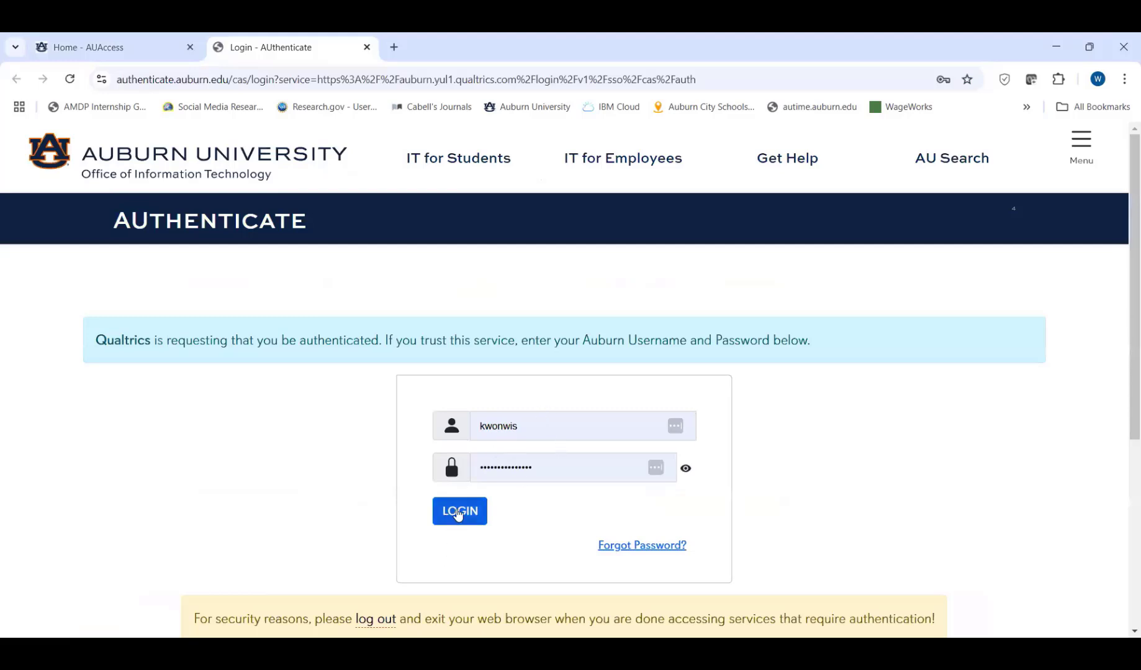
{"action": "left_click", "coordinate": [458, 513]}
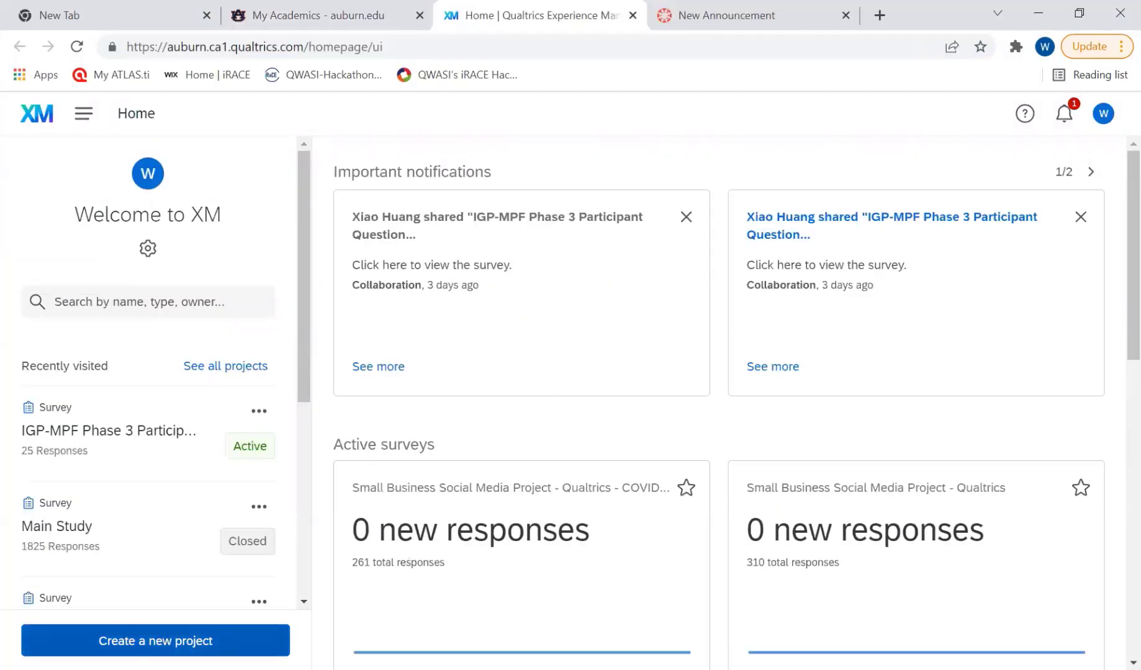
- Create a blank survey project from scratch named "Group Project _ Student Names"
{"action": "left_click", "coordinate": [155, 641]}
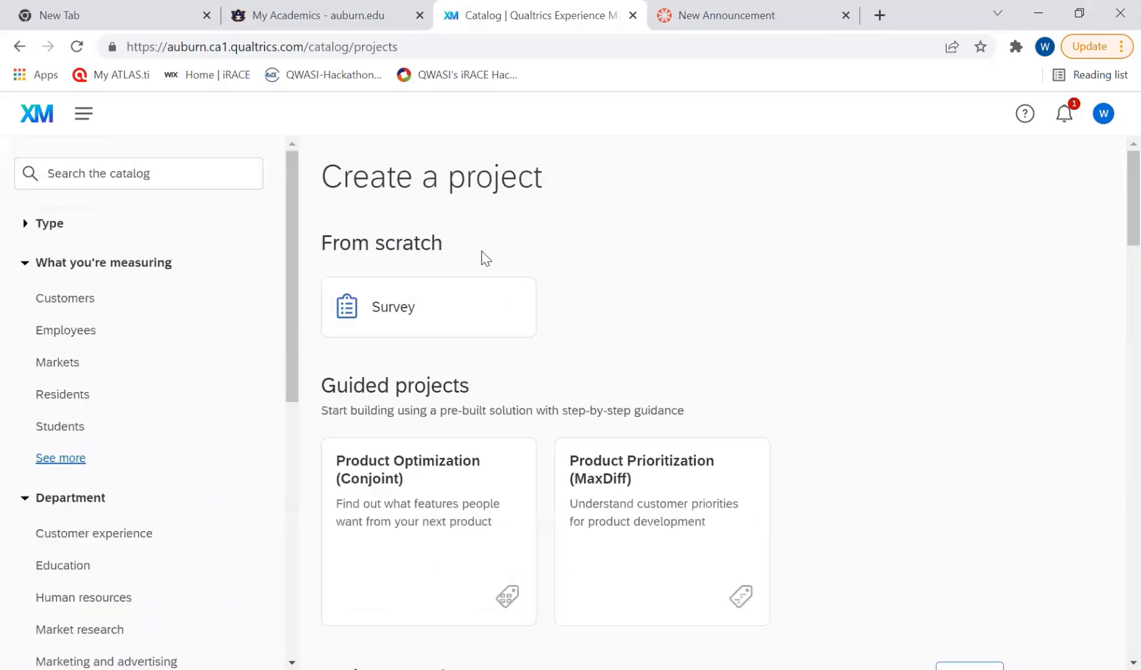
{"action": "left_click", "coordinate": [409, 305]}
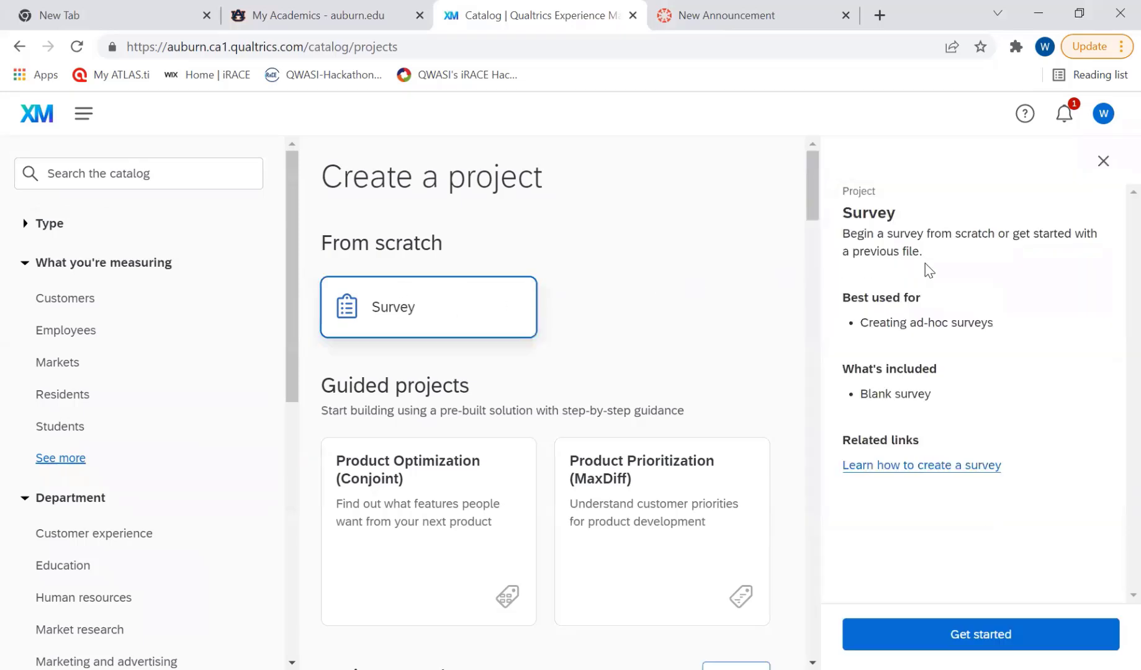
{"action": "left_click", "coordinate": [945, 637]}
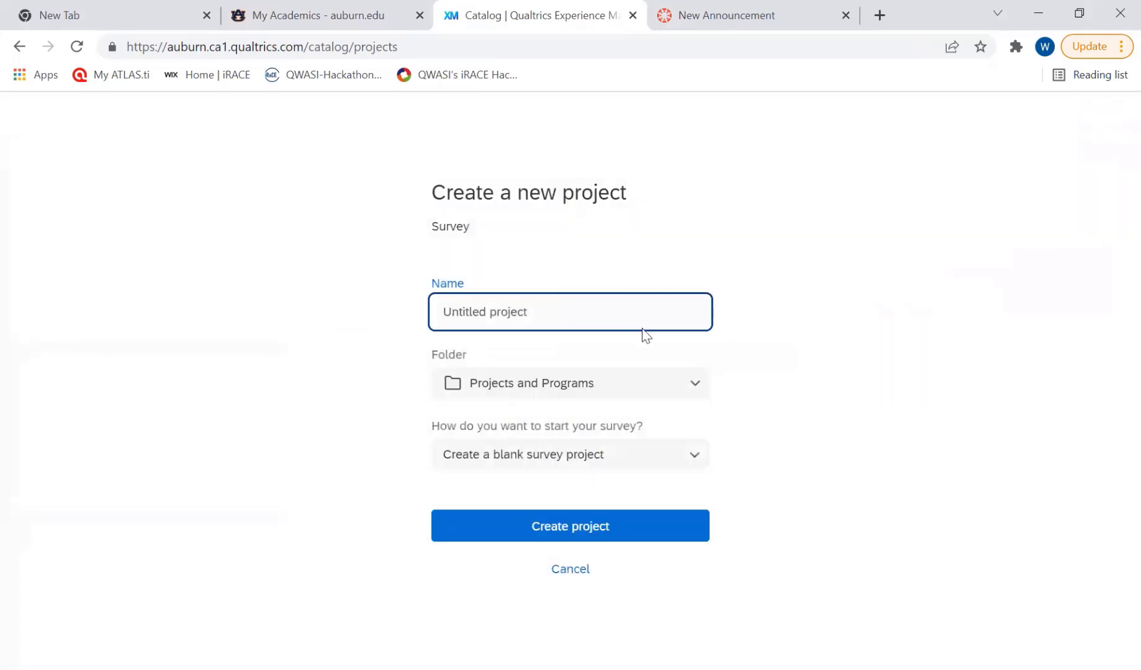
{"action": "left_click", "coordinate": [616, 311]}
{"action": "type", "text": "Group"}
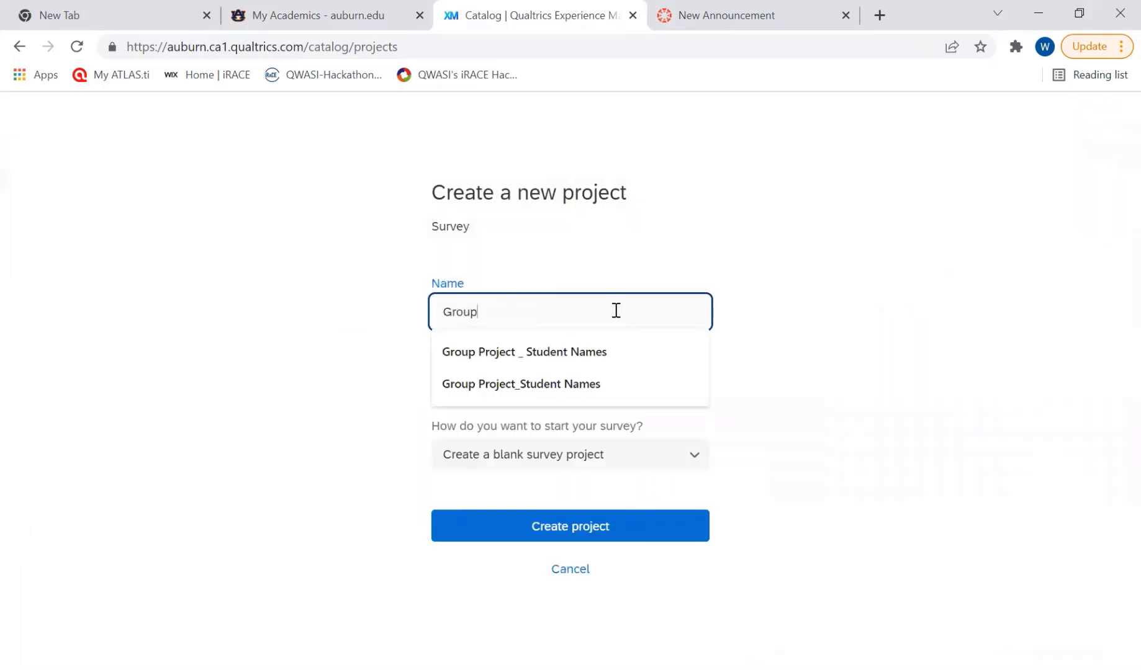
{"action": "type", "text": " Project _ Student Names"}
{"action": "left_click", "coordinate": [585, 352]}
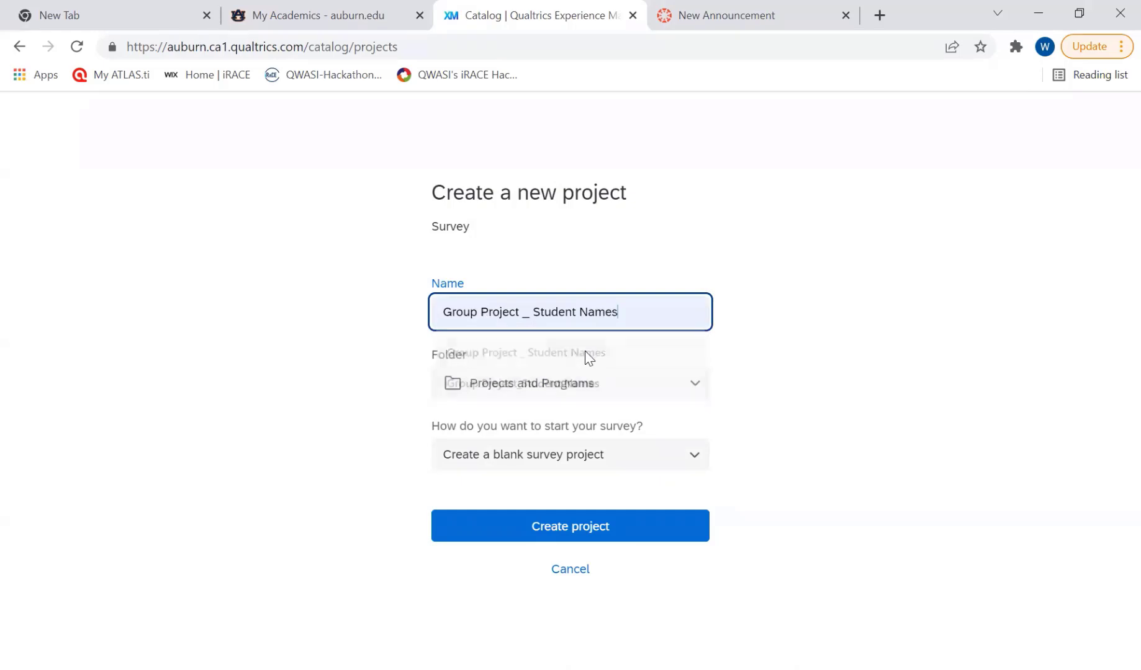
{"action": "left_click", "coordinate": [555, 529]}
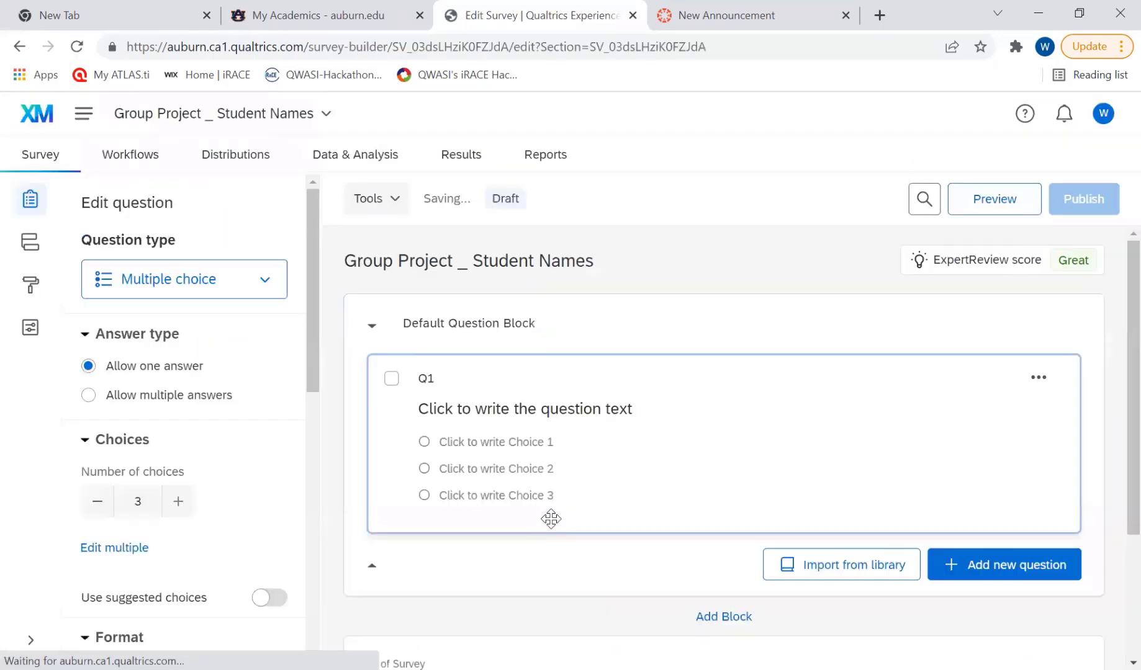
- Write Q1's text as "Add your participant direction or question here using whatever question type that fits your items the best."
{"action": "left_click", "coordinate": [475, 410]}
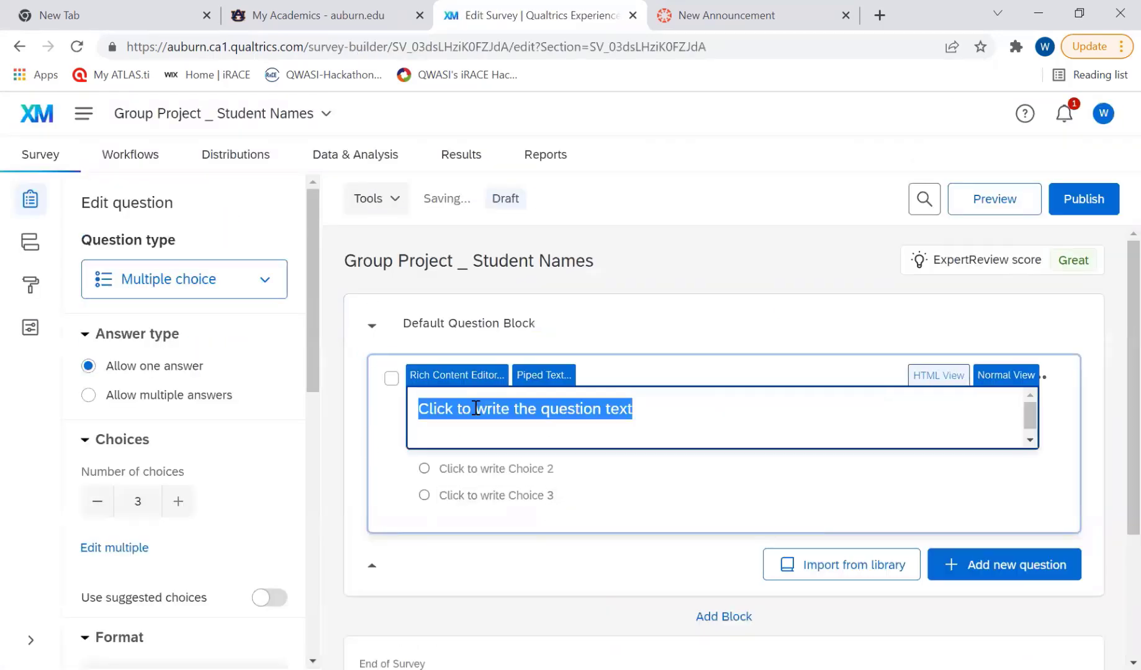
{"action": "type", "text": "Add your pa"}
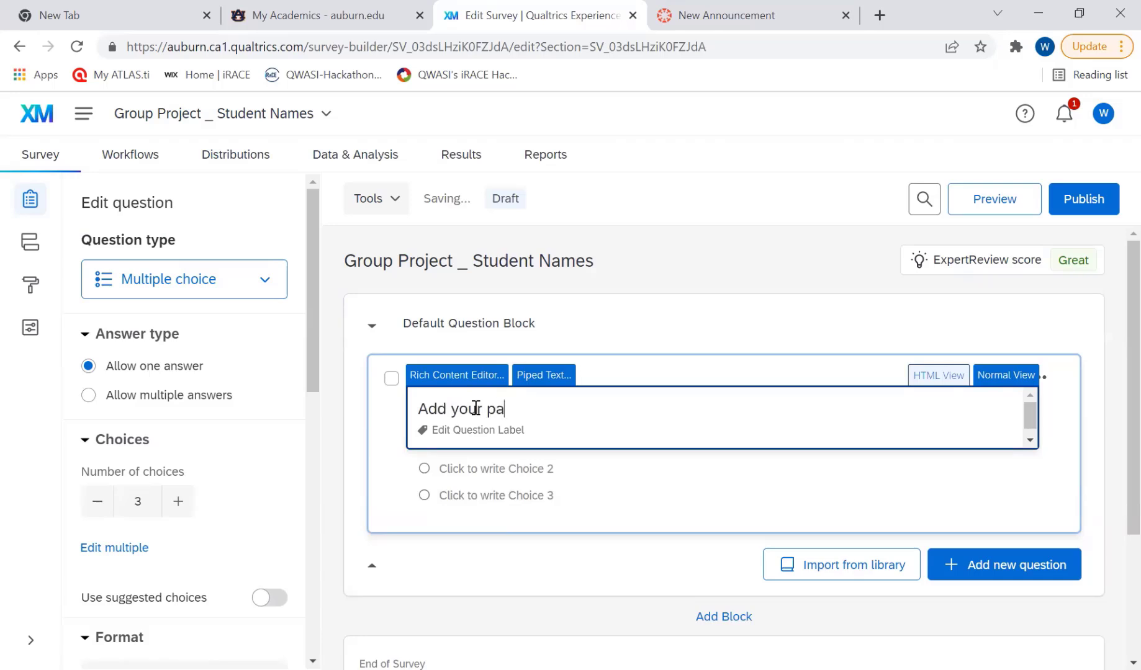
{"action": "type", "text": "rticipant direction or question here using whatever"}
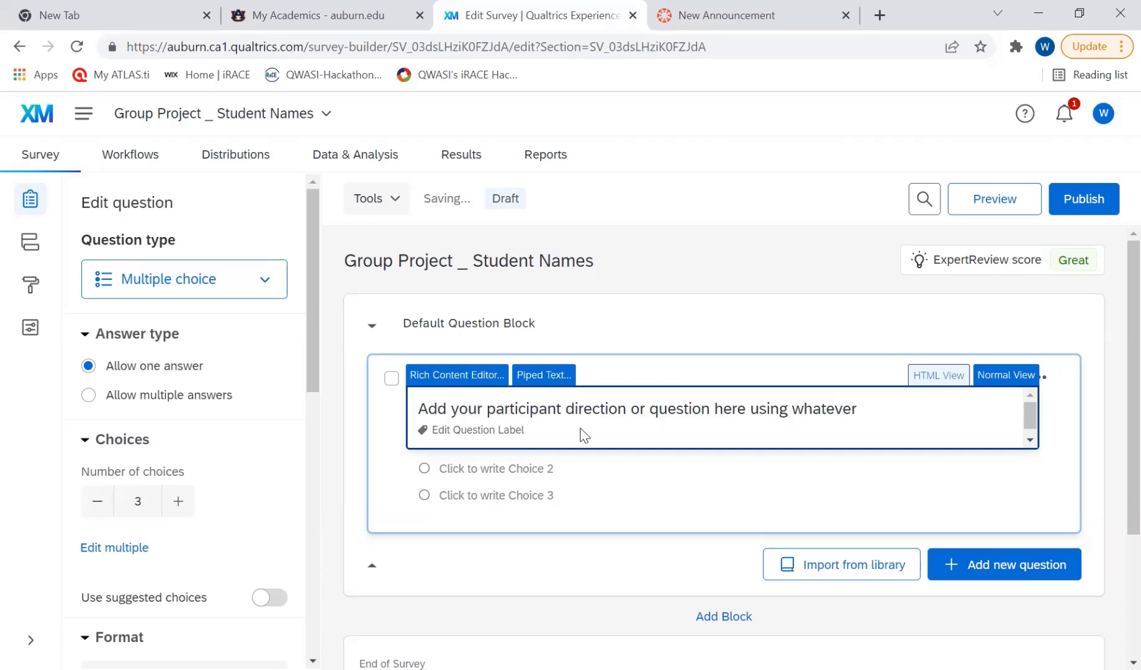
{"action": "type", "text": "question type "}
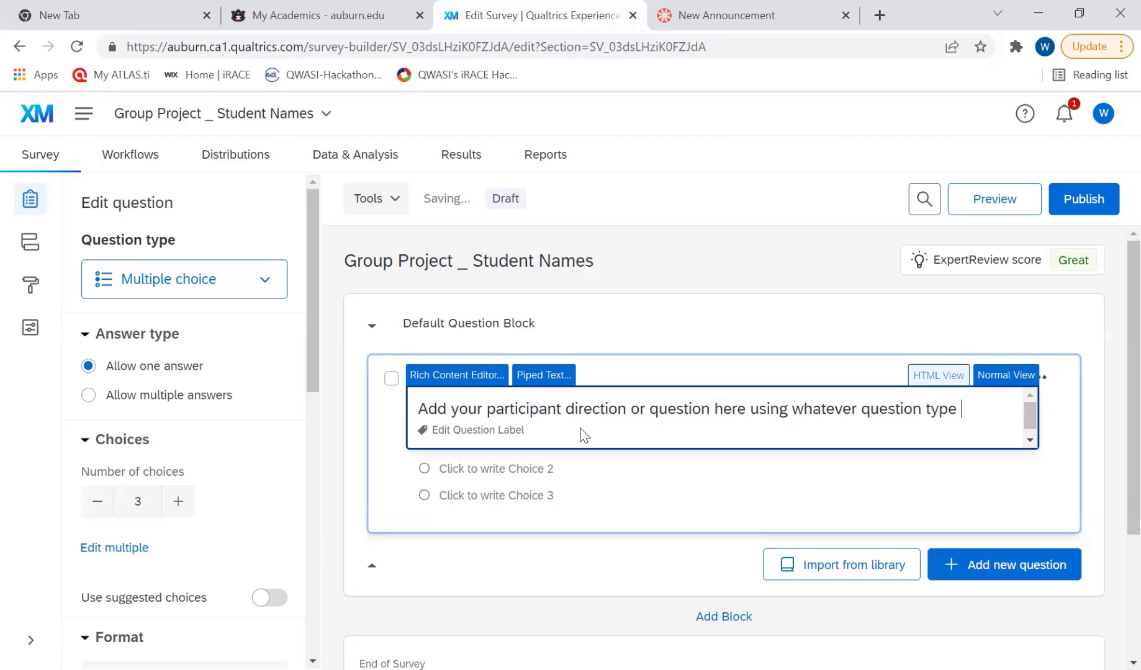
{"action": "type", "text": "that fits your items the best."}
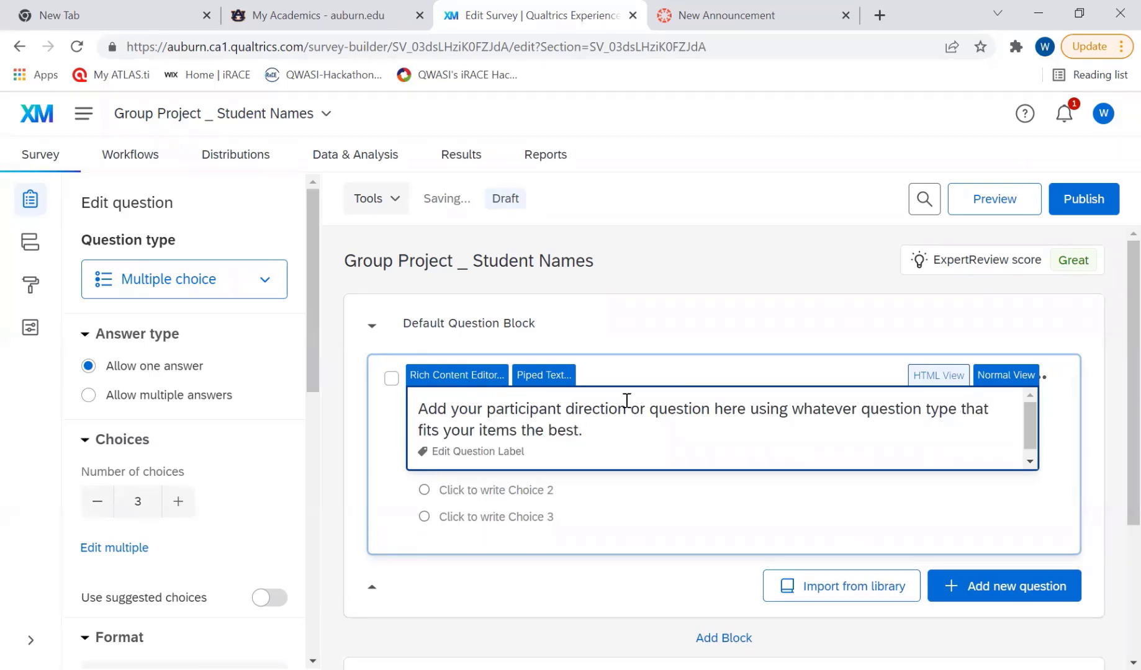
{"action": "left_click", "coordinate": [654, 338]}
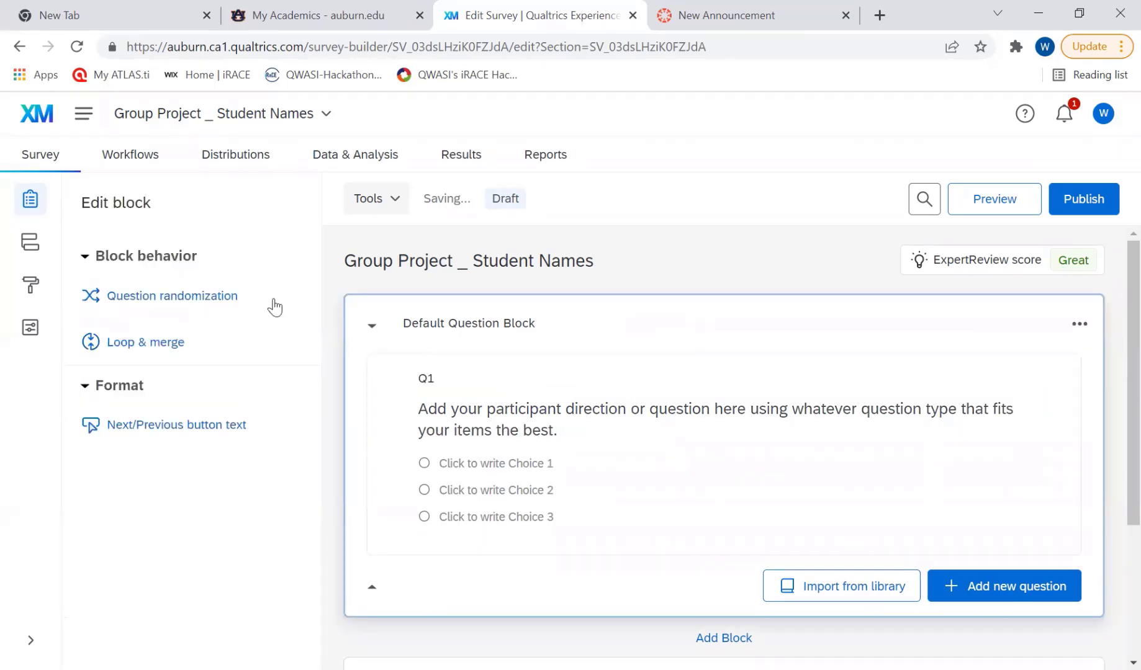
- Change the question type of Q1 to Matrix table
{"action": "left_click", "coordinate": [662, 442]}
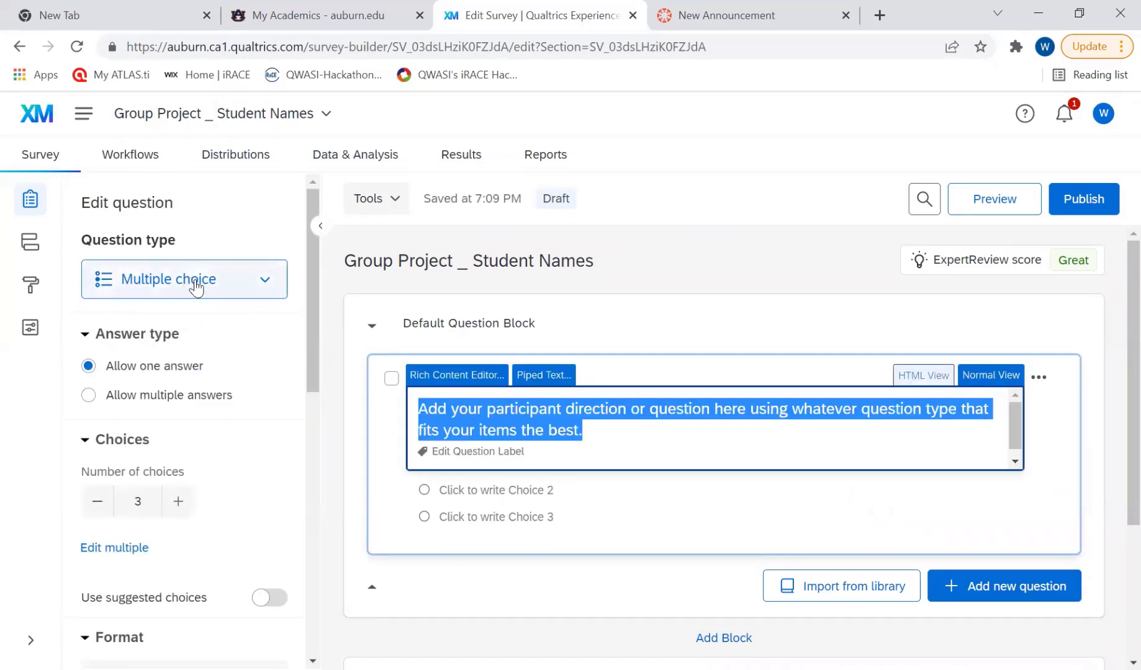
{"action": "left_click", "coordinate": [242, 289]}
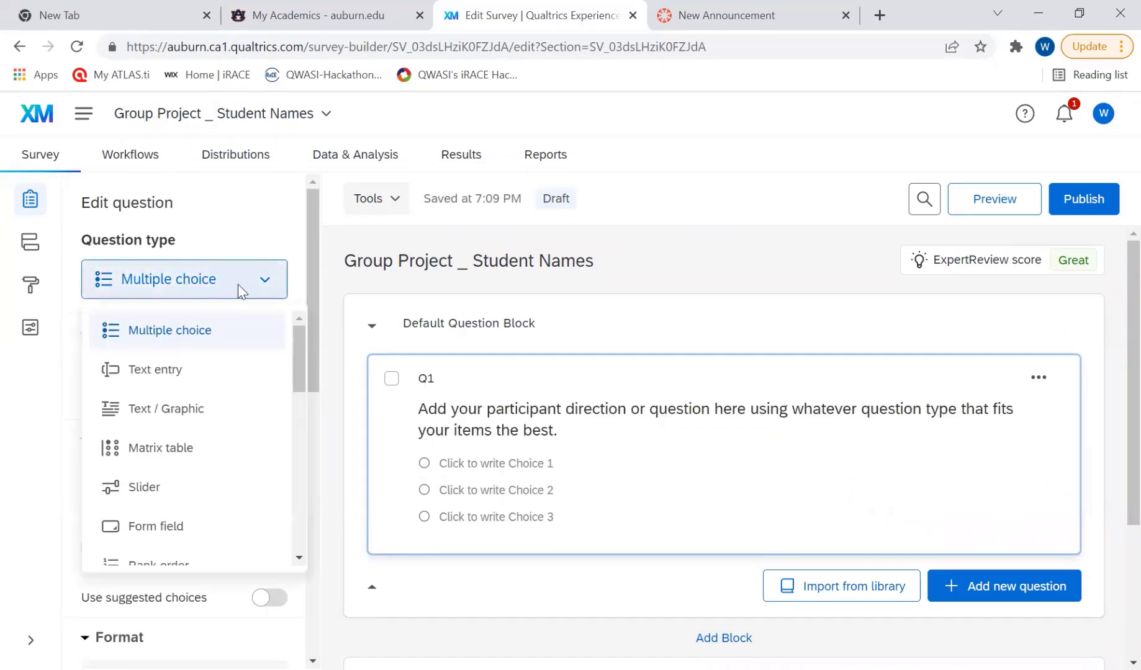
{"action": "left_click", "coordinate": [158, 450]}
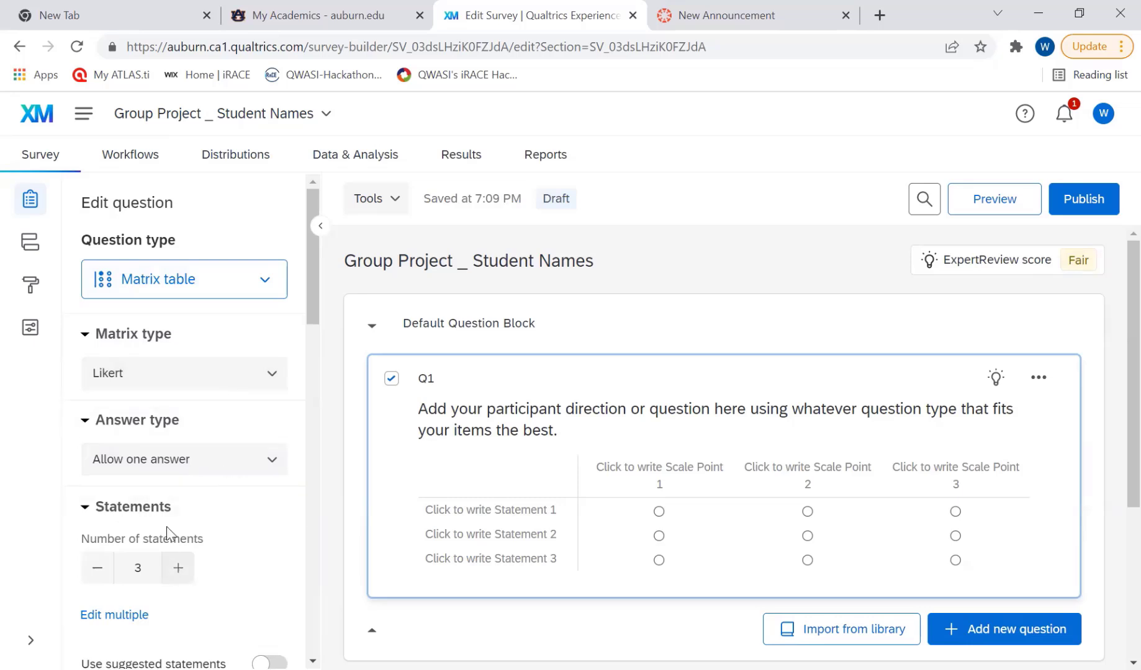
- Set the Q1 matrix to 5 statements and 5 scale points
{"action": "left_click", "coordinate": [178, 568]}
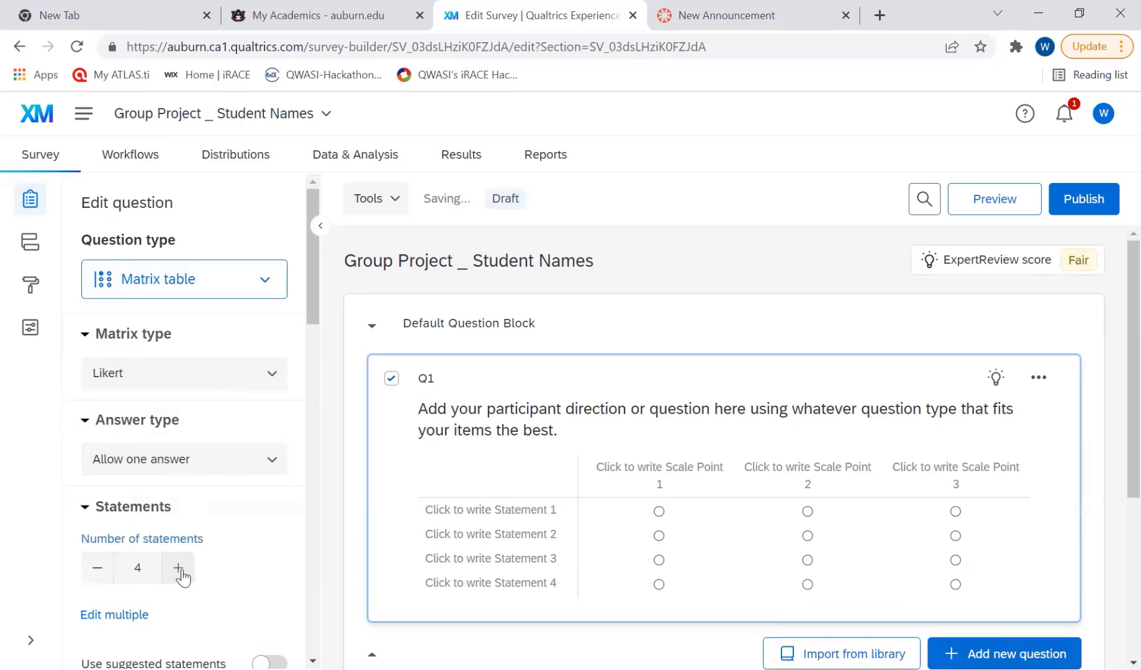
{"action": "left_click", "coordinate": [178, 568]}
{"action": "scroll", "coordinate": [186, 556], "scroll_direction": "down", "scroll_amount": 3}
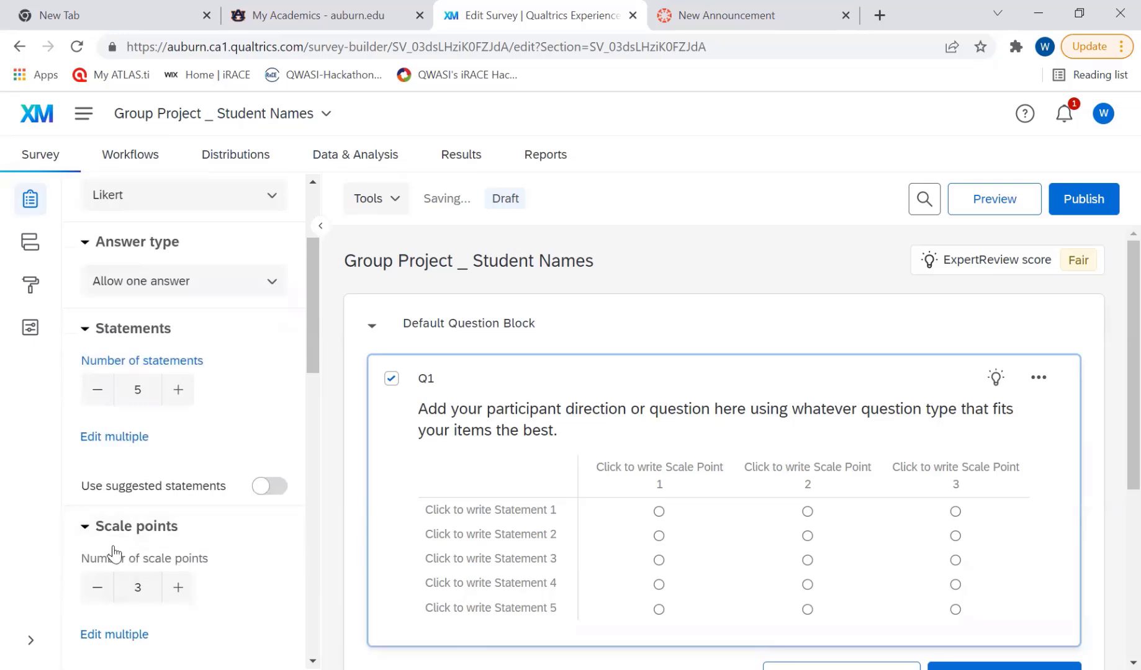
{"action": "left_click", "coordinate": [179, 590]}
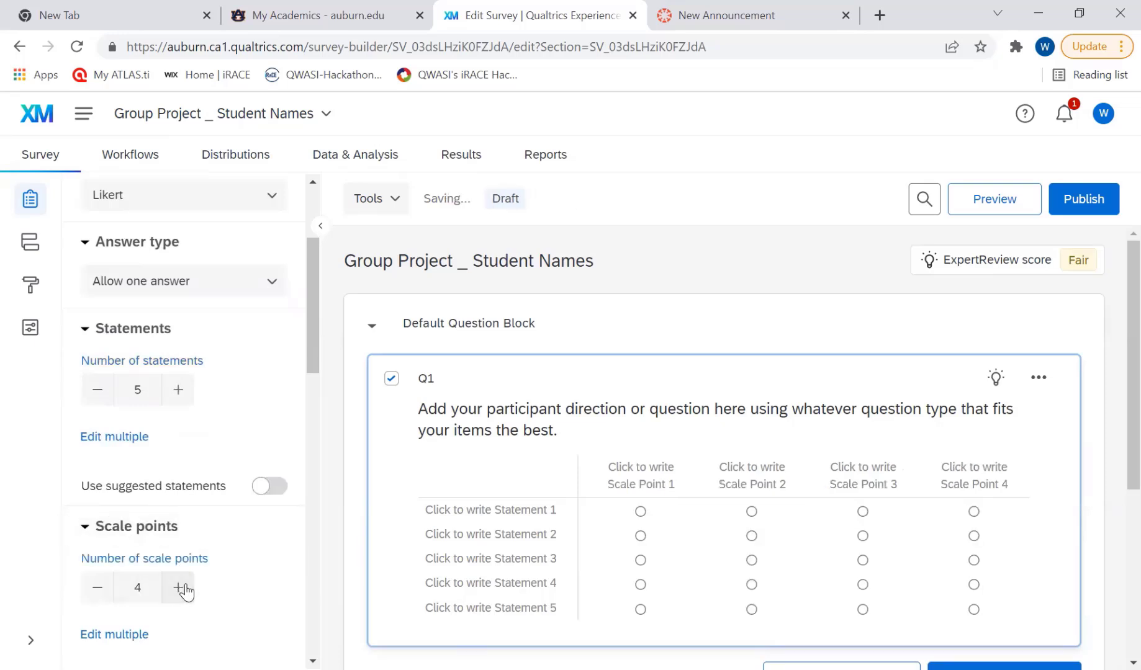
{"action": "left_click", "coordinate": [180, 590]}
- Label the first scale point of the Q1 matrix "Strongly Disagree" and the fifth "Strongly Agree"
{"action": "left_click", "coordinate": [645, 465]}
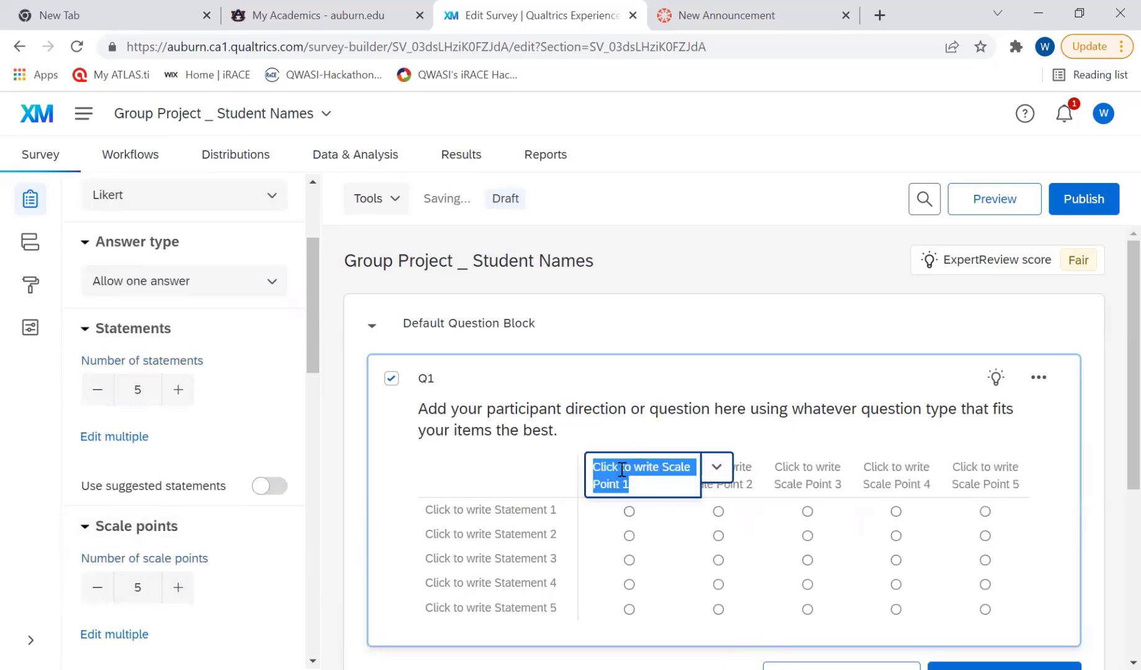
{"action": "type", "text": "Strongly Disa"}
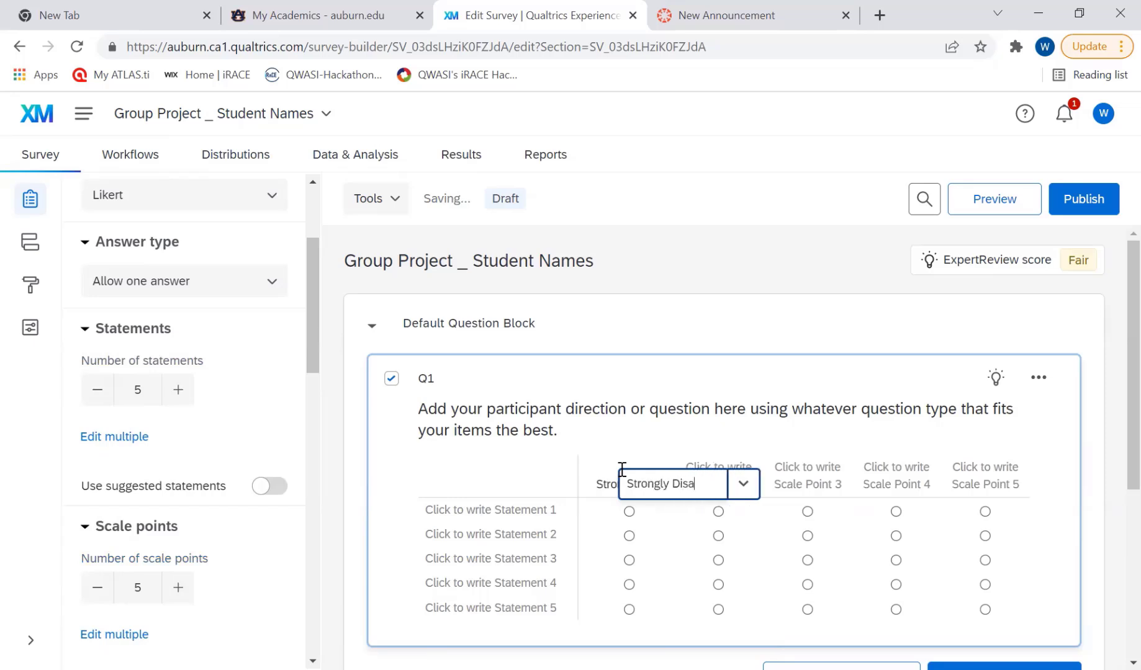
{"action": "type", "text": "gree"}
{"action": "left_click", "coordinate": [984, 490]}
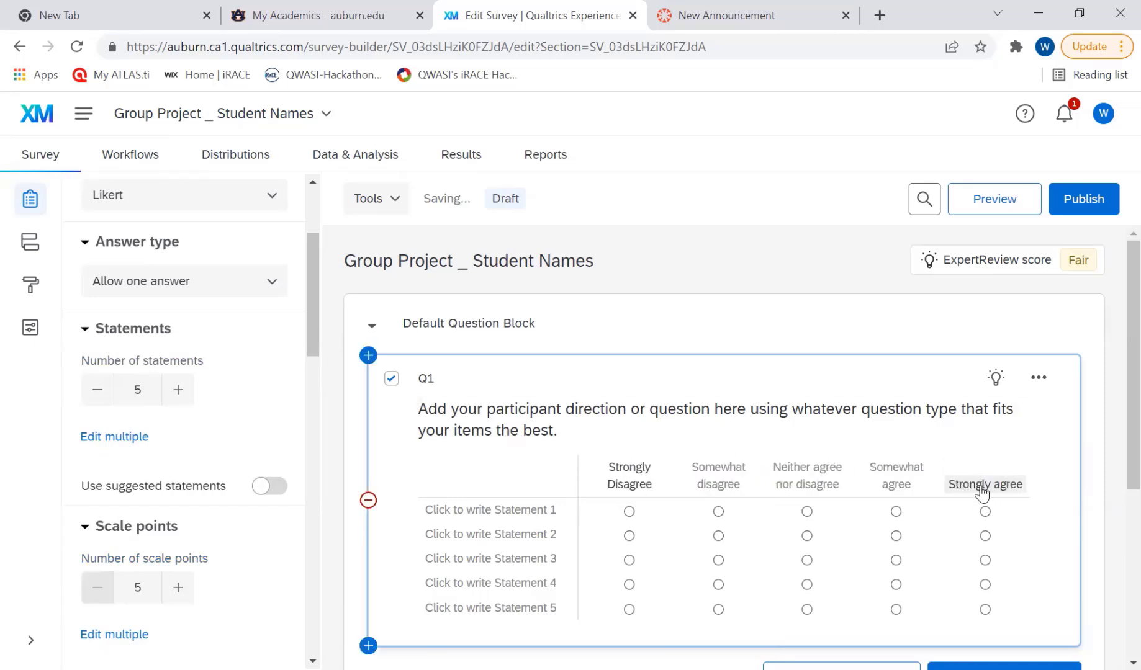
{"action": "left_click", "coordinate": [983, 485]}
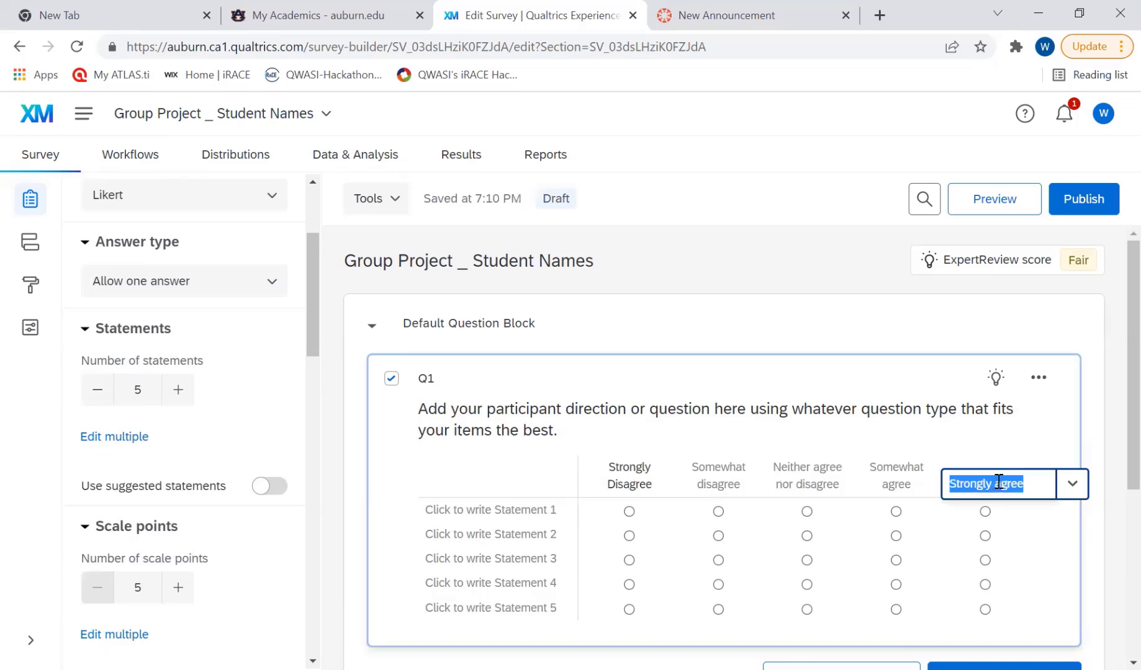
{"action": "type", "text": "Strong"}
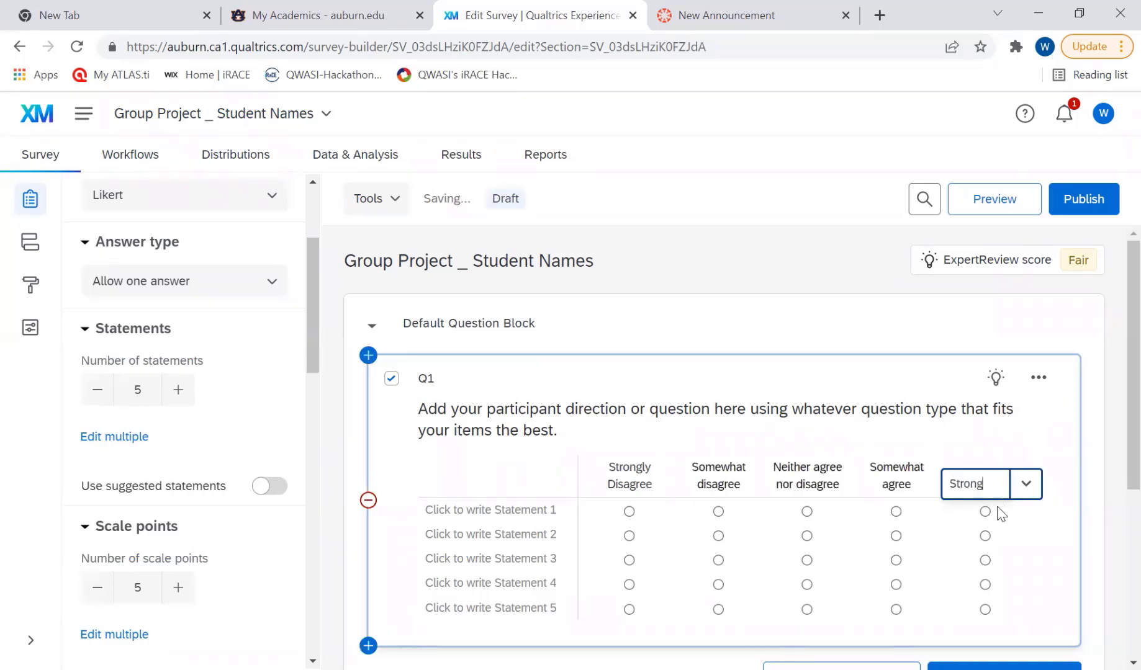
{"action": "type", "text": "ly Agree"}
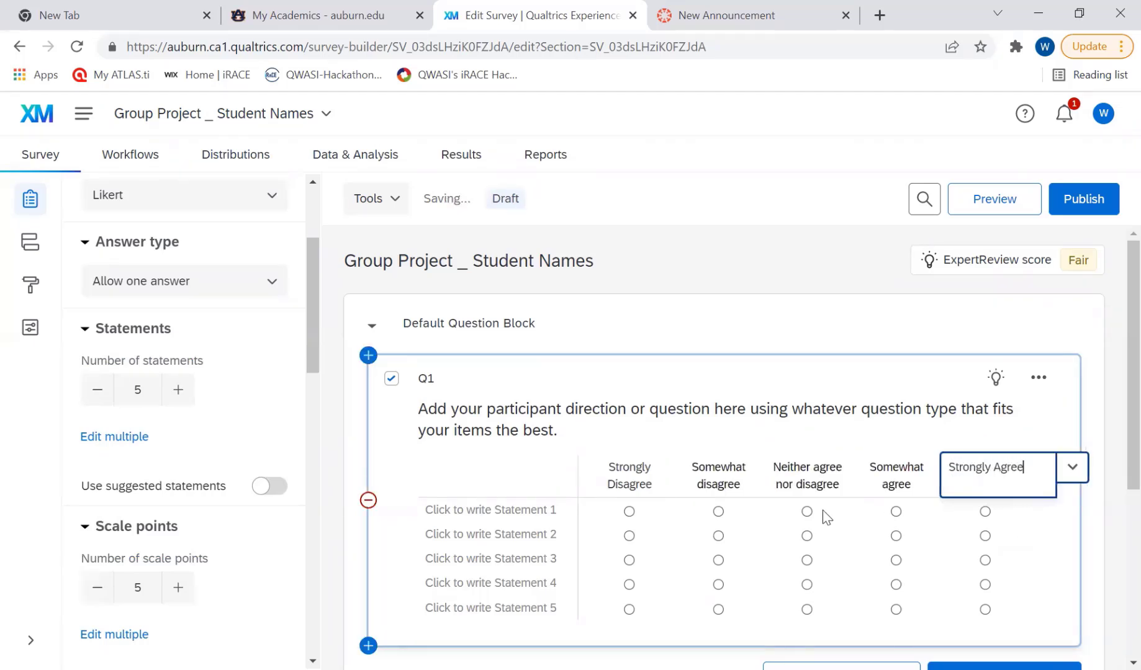
- Label the second scale point of the Q1 matrix "Disagree", the third "Neutral" and the fourth "Agree"
{"action": "left_click", "coordinate": [738, 473]}
{"action": "type", "text": "Disagree"}
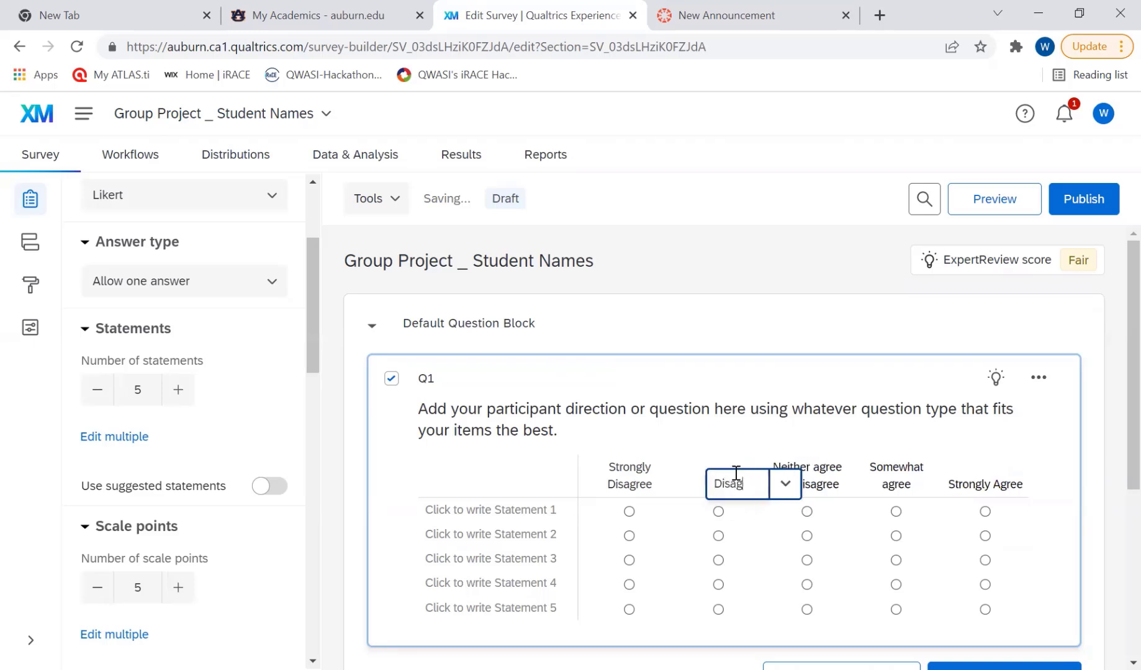
{"action": "left_click", "coordinate": [895, 488]}
{"action": "type", "text": "Agree"}
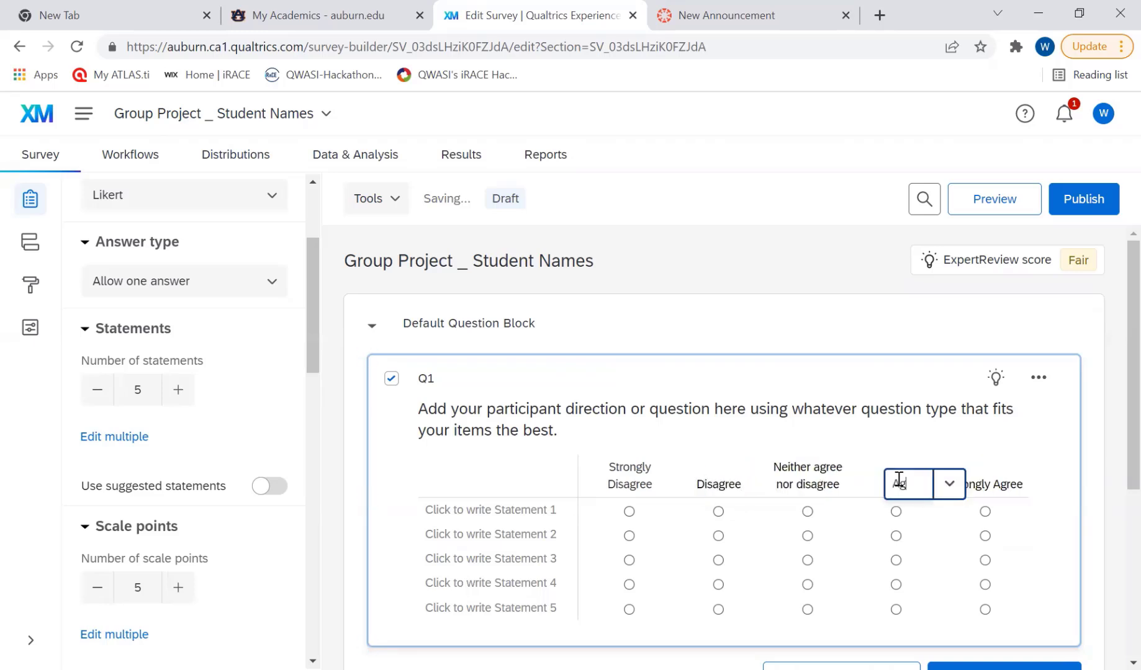
{"action": "left_click", "coordinate": [833, 474]}
{"action": "type", "text": "N"}
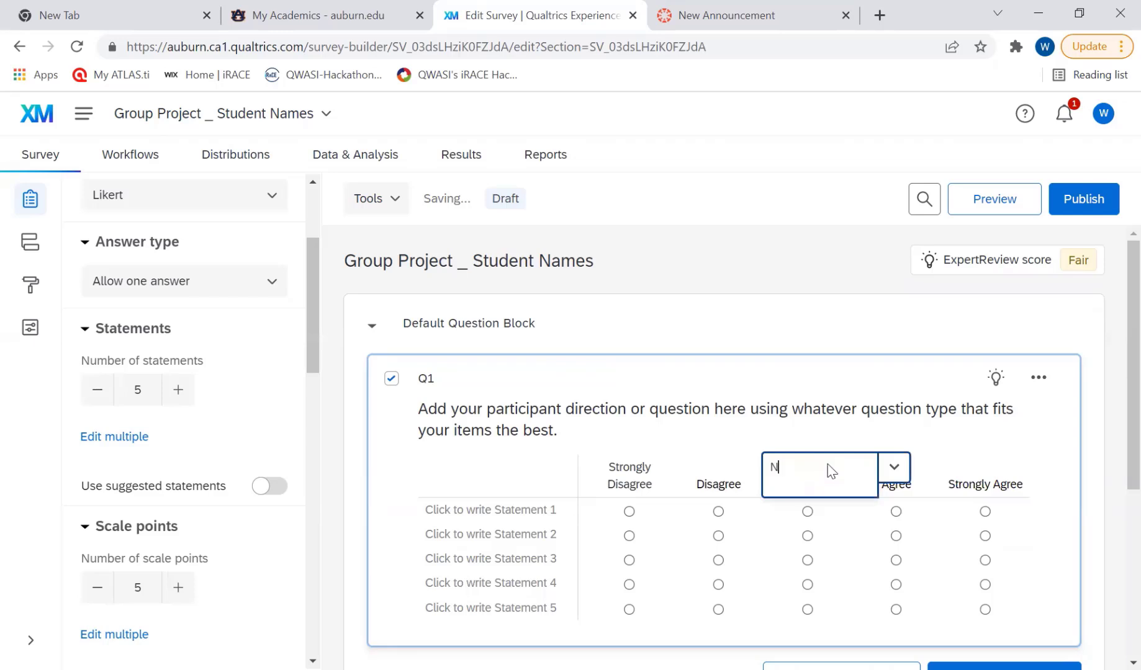
{"action": "type", "text": "eutral"}
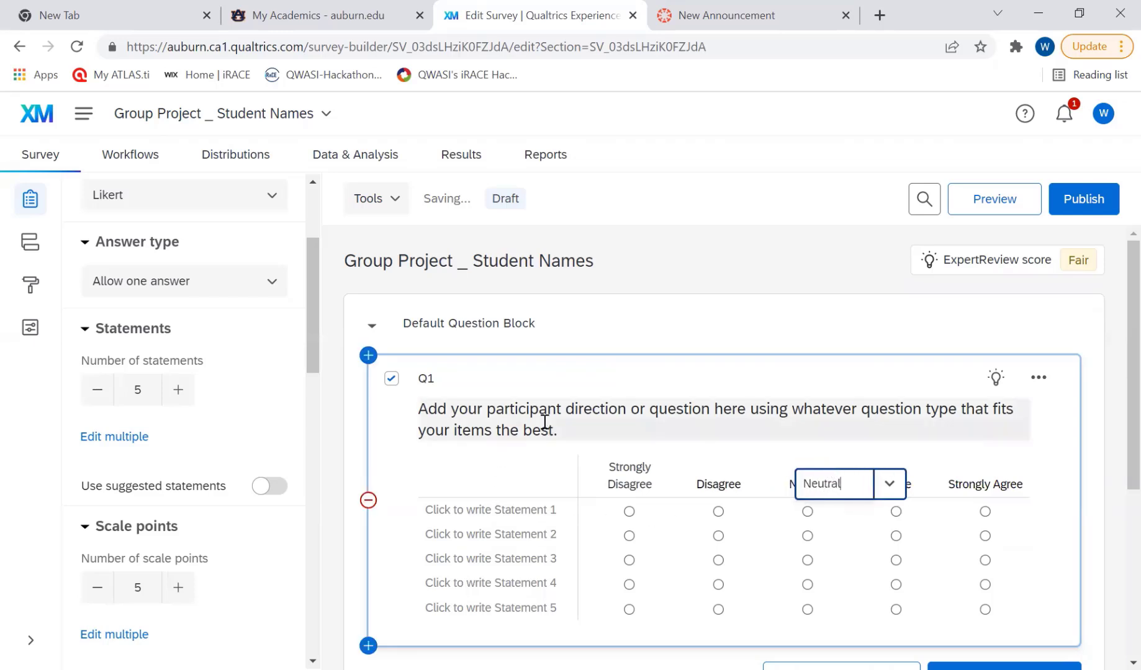
{"action": "left_click", "coordinate": [598, 431]}
- Add a new question below Q1 in the default block, keeping Multiple choice as its question type
{"action": "scroll", "coordinate": [681, 380], "scroll_direction": "down", "scroll_amount": 1}
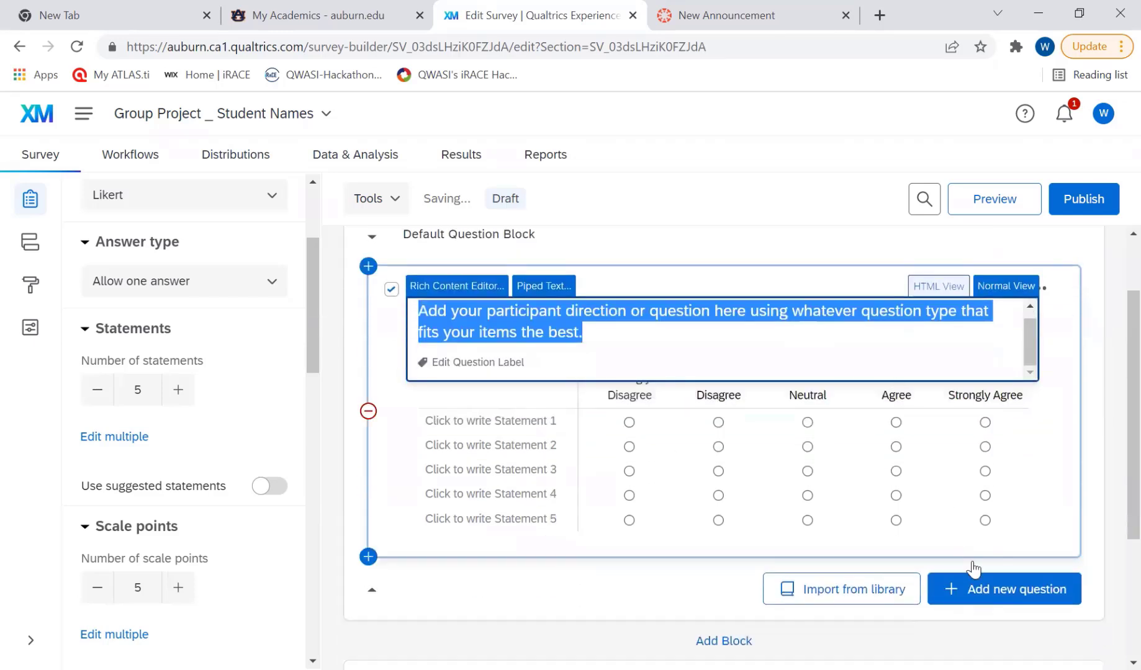
{"action": "left_click", "coordinate": [973, 592]}
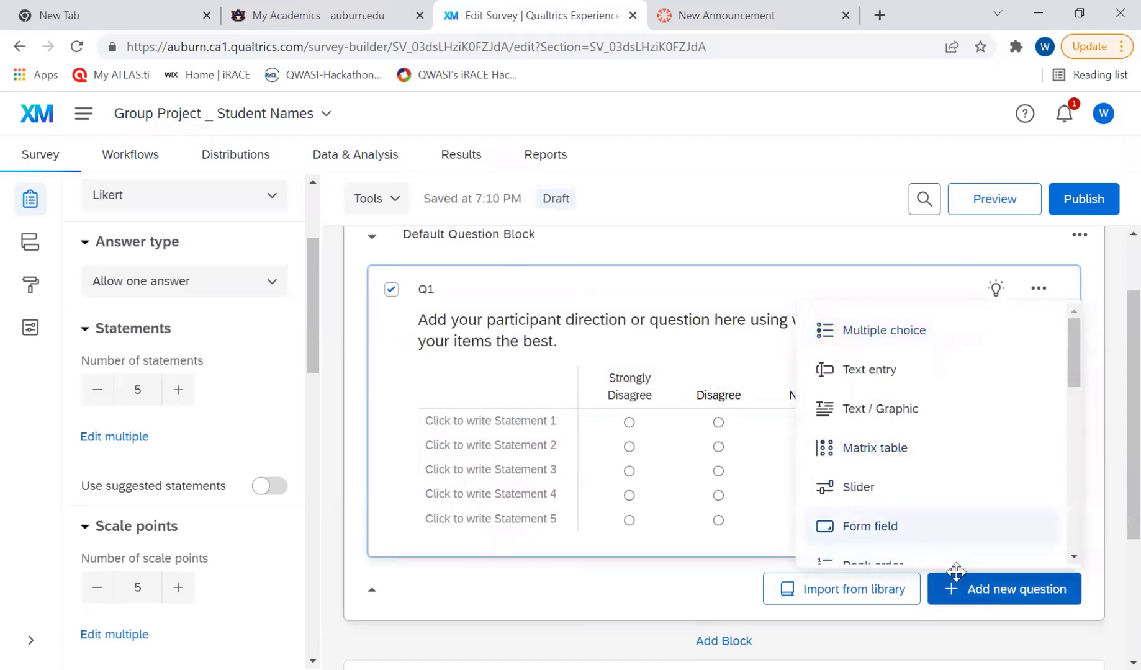
{"action": "left_click", "coordinate": [877, 328]}
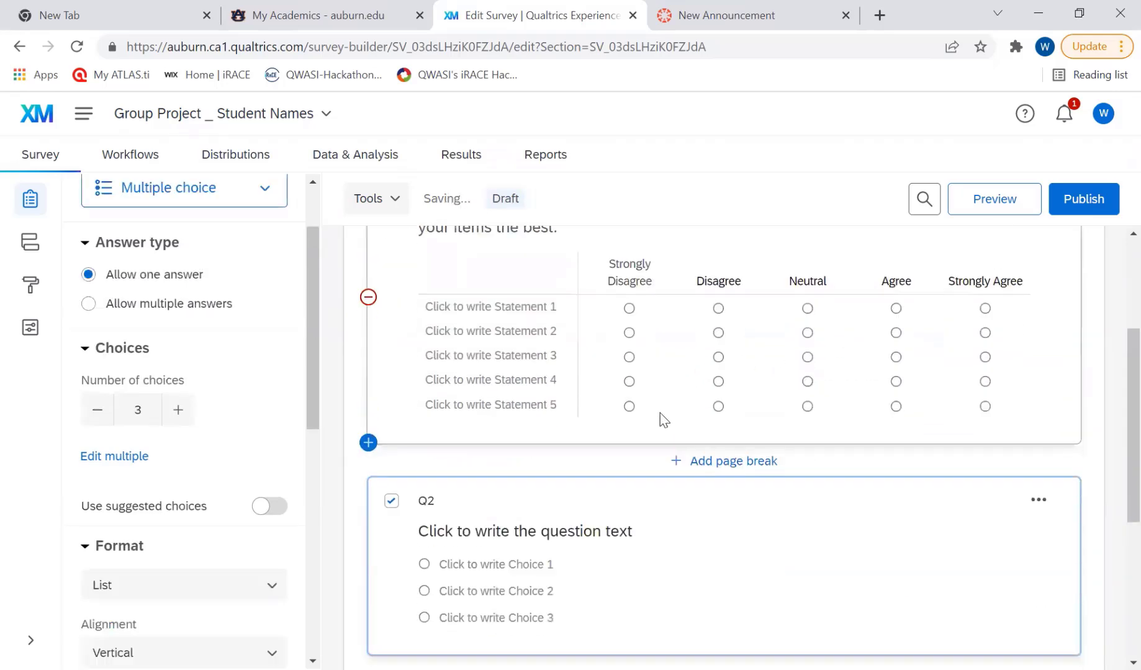
{"action": "left_click", "coordinate": [266, 189]}
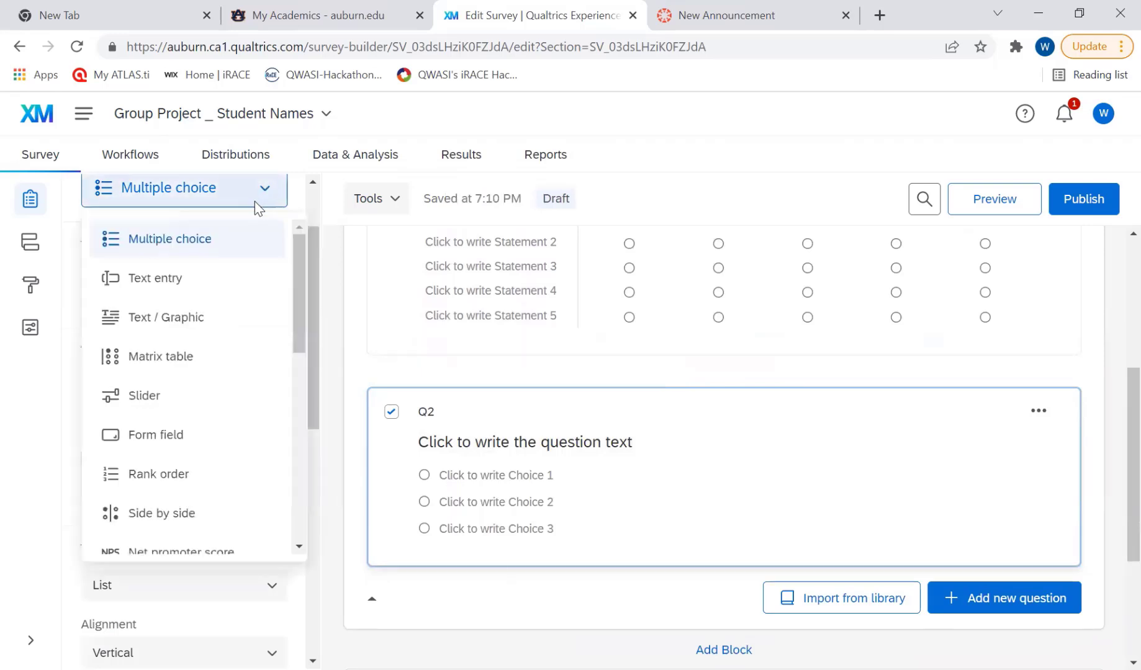
{"action": "left_click", "coordinate": [273, 199]}
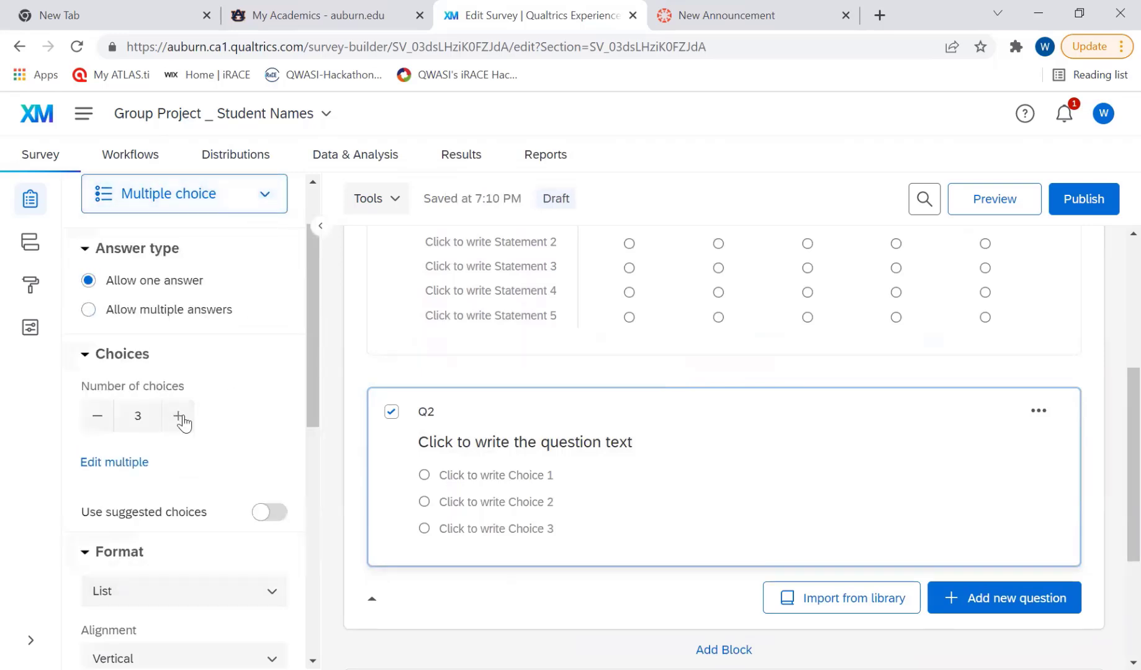
- Examine Q2's question type, answer type, choices, format and response requirement settings, keeping Multiple choice as the type
{"action": "scroll", "coordinate": [205, 373], "scroll_direction": "up", "scroll_amount": 2}
{"action": "scroll", "coordinate": [220, 388], "scroll_direction": "down", "scroll_amount": 4}
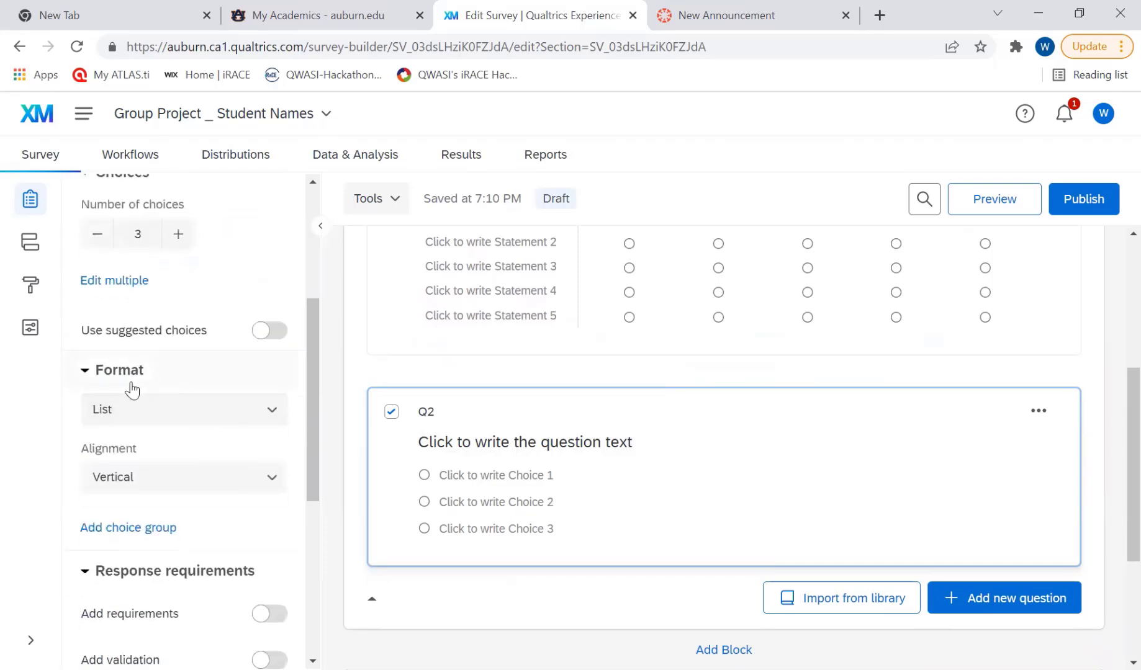
{"action": "left_click", "coordinate": [501, 443]}
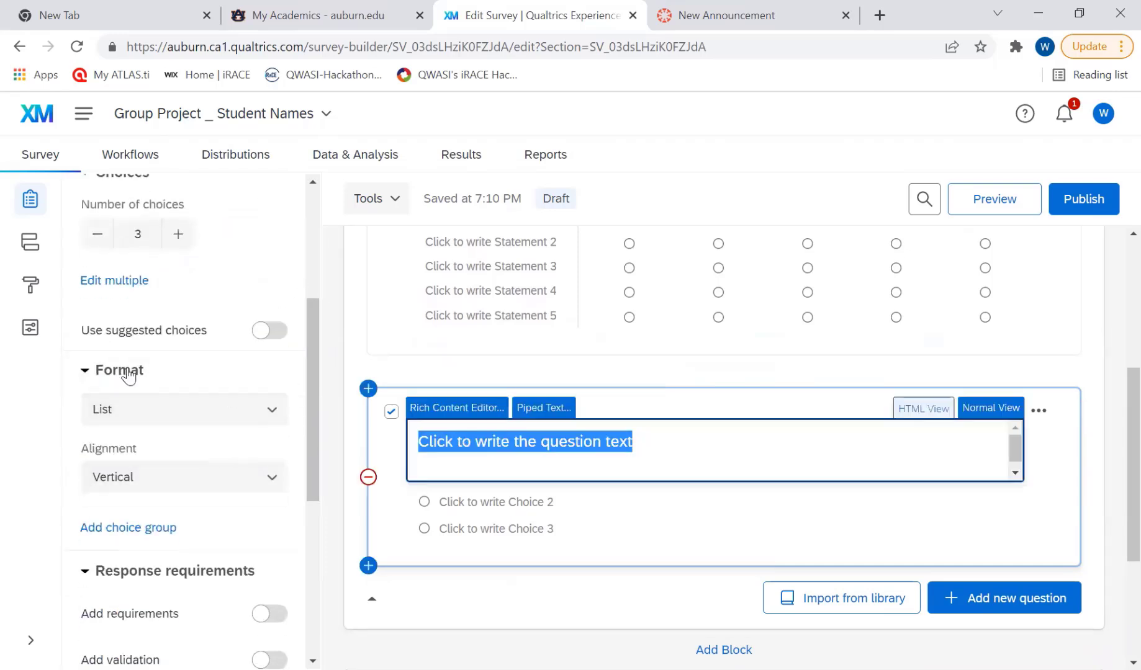
{"action": "scroll", "coordinate": [168, 315], "scroll_direction": "up", "scroll_amount": 2}
{"action": "scroll", "coordinate": [166, 314], "scroll_direction": "up", "scroll_amount": 3}
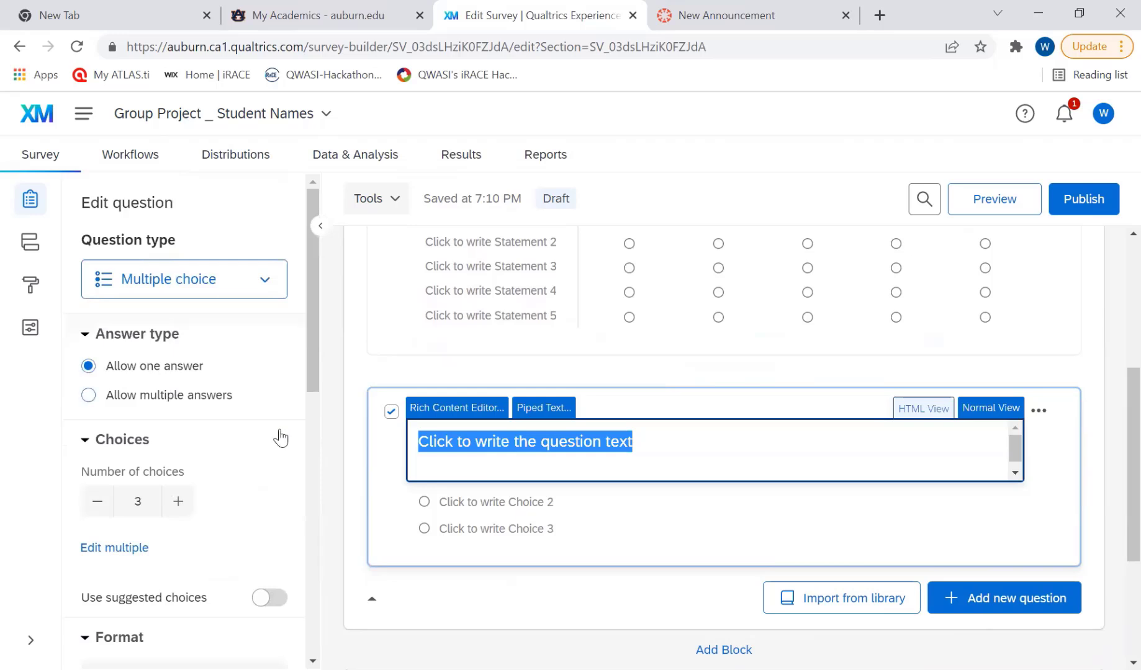
{"action": "scroll", "coordinate": [257, 428], "scroll_direction": "down", "scroll_amount": 4}
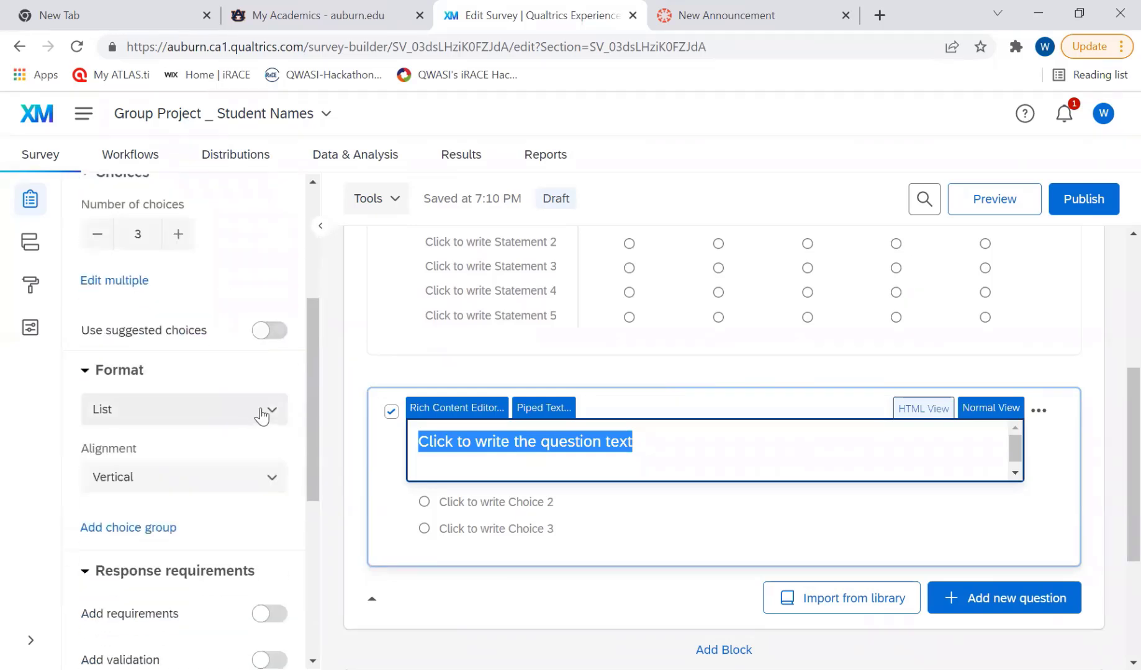
{"action": "scroll", "coordinate": [262, 414], "scroll_direction": "down", "scroll_amount": 3}
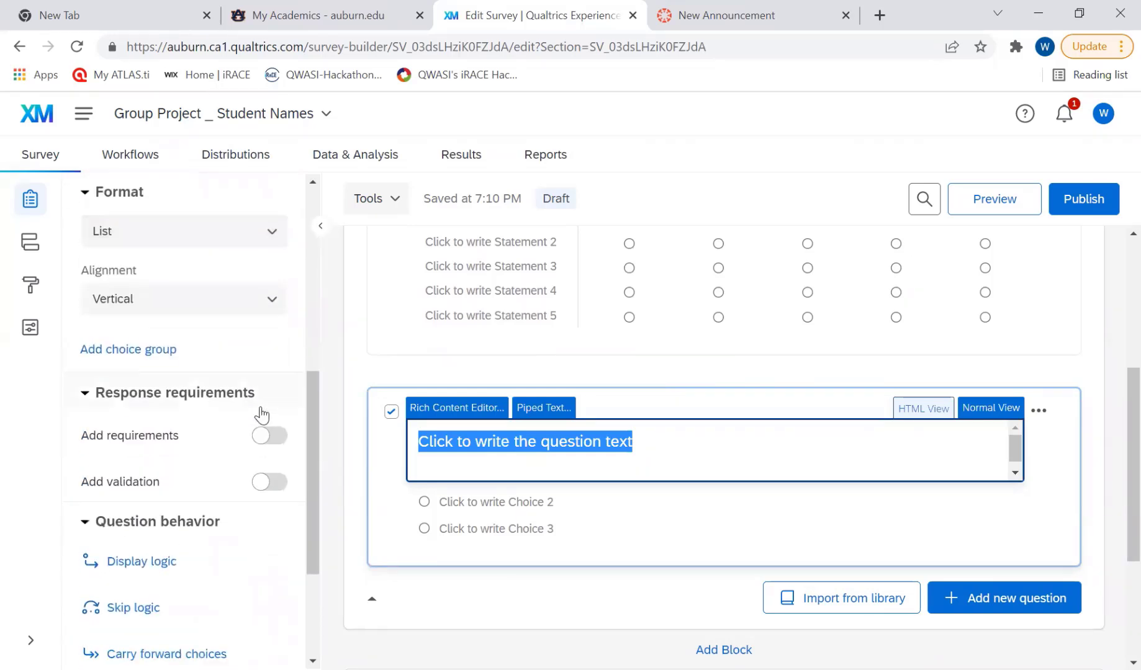
{"action": "scroll", "coordinate": [260, 413], "scroll_direction": "up", "scroll_amount": 4}
{"action": "scroll", "coordinate": [258, 431], "scroll_direction": "up", "scroll_amount": 3}
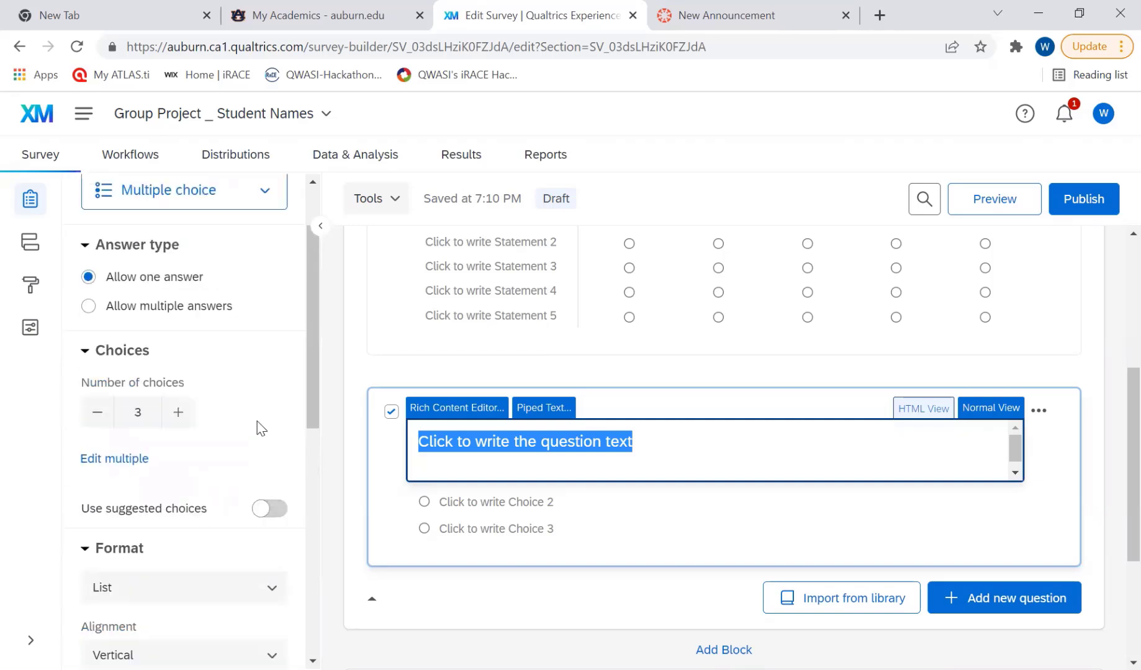
{"action": "left_click", "coordinate": [1023, 525]}
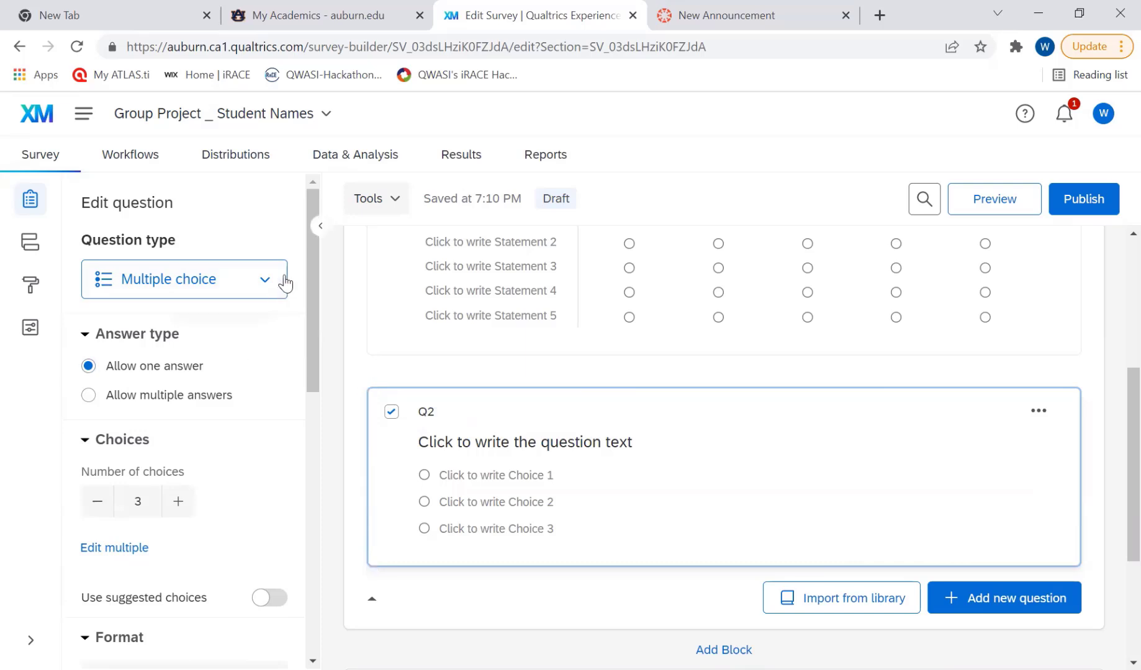
{"action": "left_click", "coordinate": [211, 281]}
{"action": "left_click", "coordinate": [177, 330]}
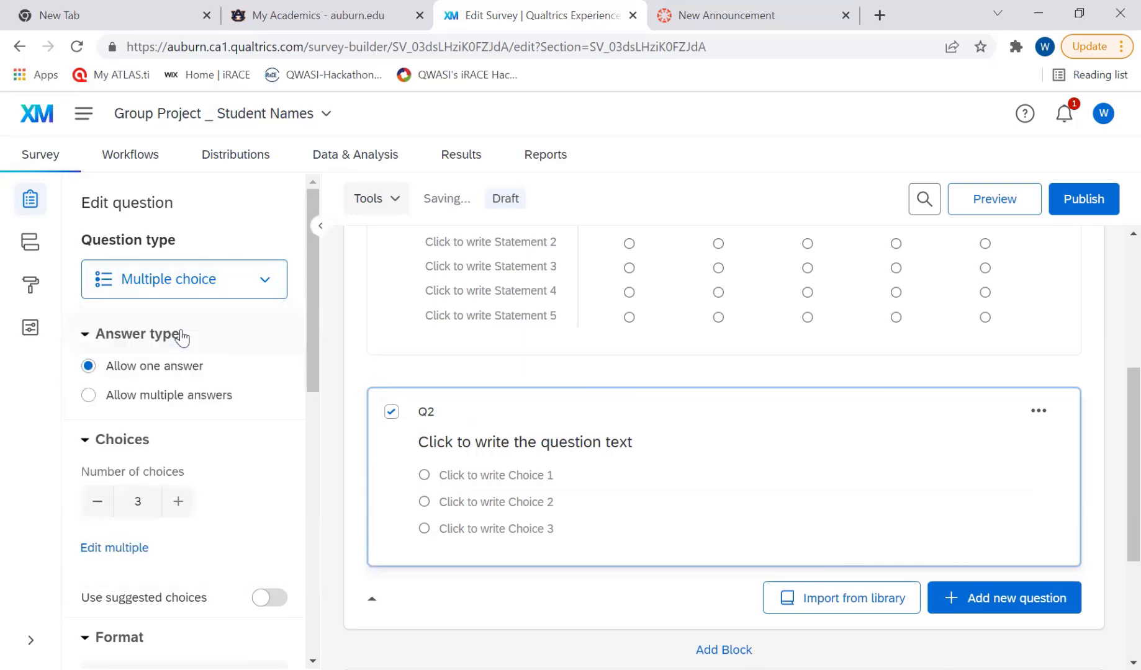
{"action": "scroll", "coordinate": [210, 371], "scroll_direction": "down", "scroll_amount": 1}
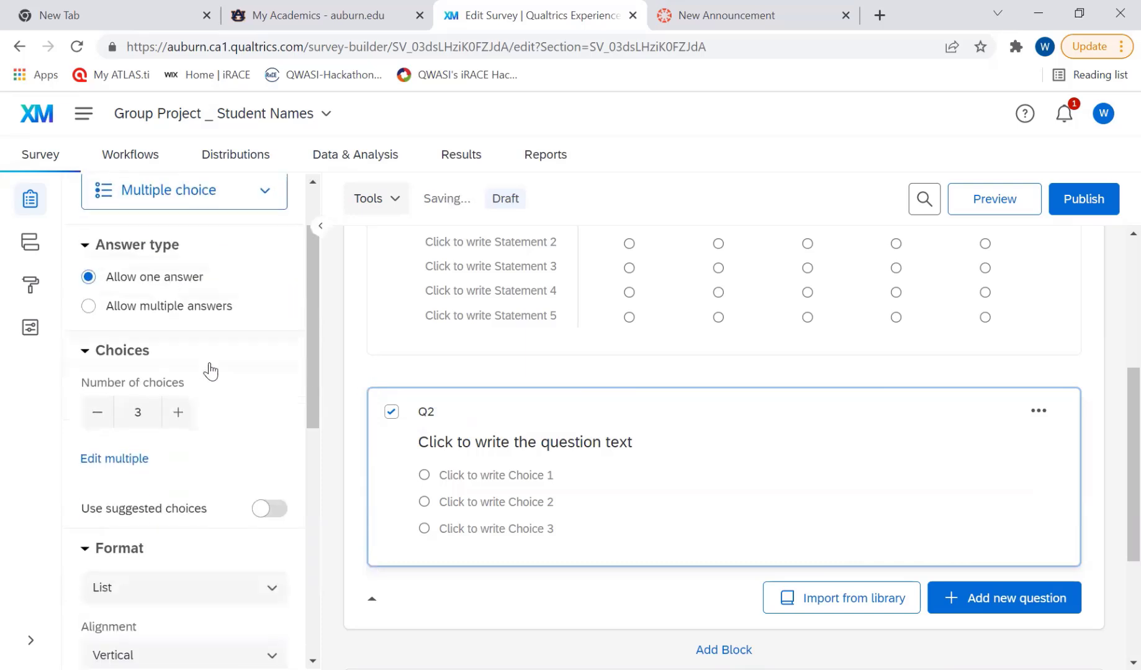
{"action": "scroll", "coordinate": [228, 413], "scroll_direction": "down", "scroll_amount": 1}
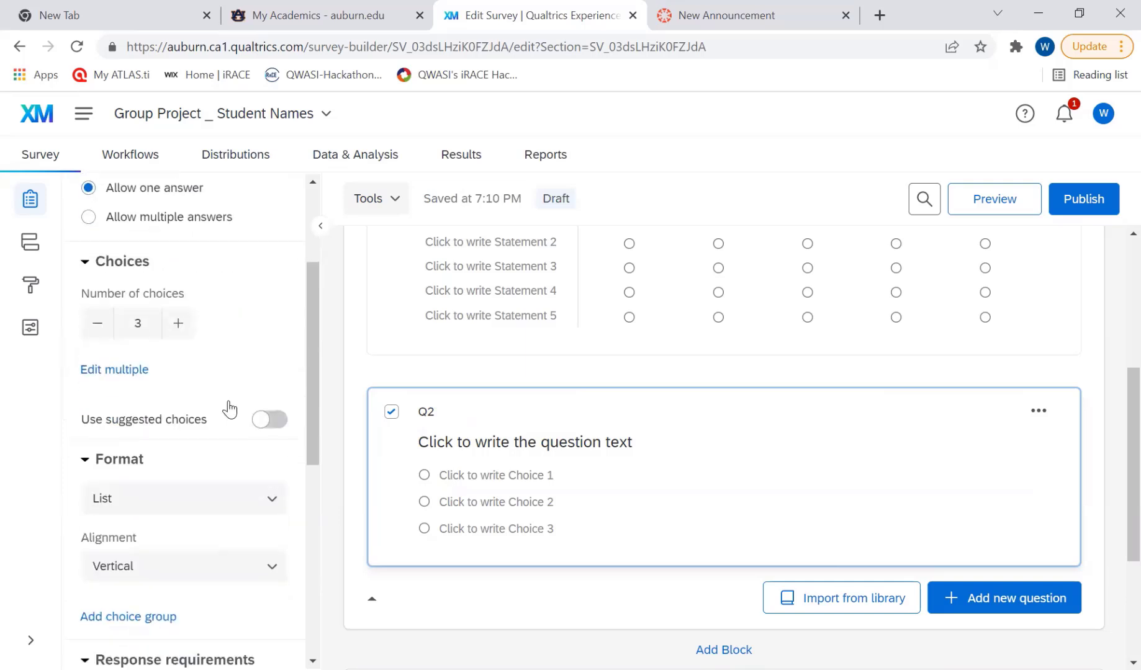
- Set the Q2 question text to "What is your age?"
{"action": "left_click", "coordinate": [514, 450]}
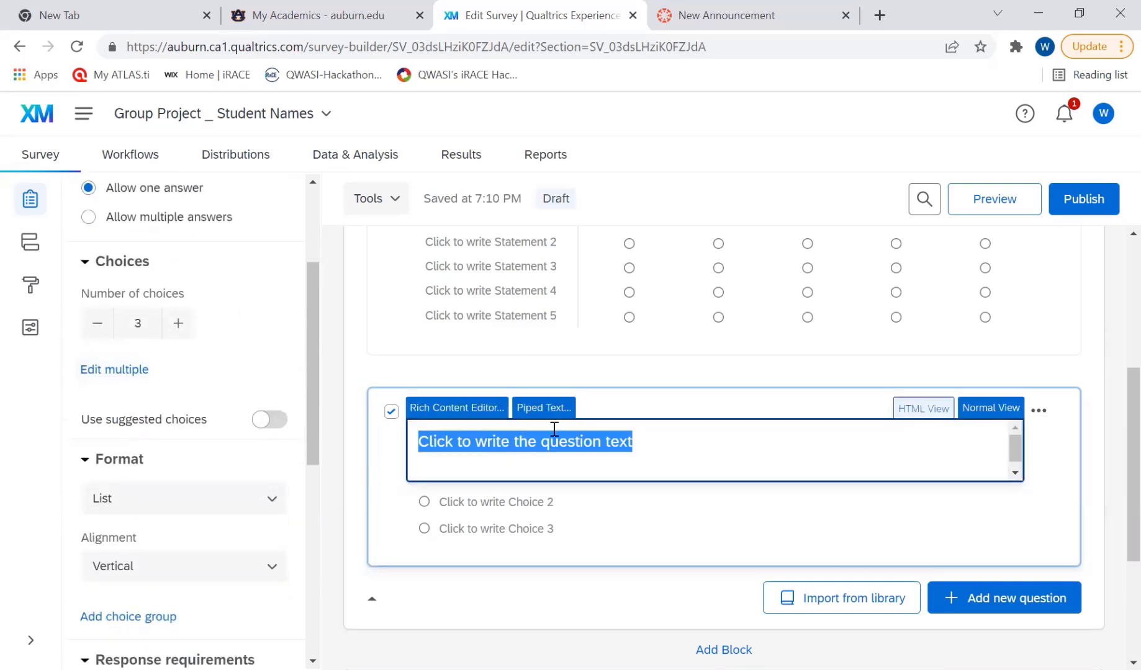
{"action": "type", "text": "What is you"}
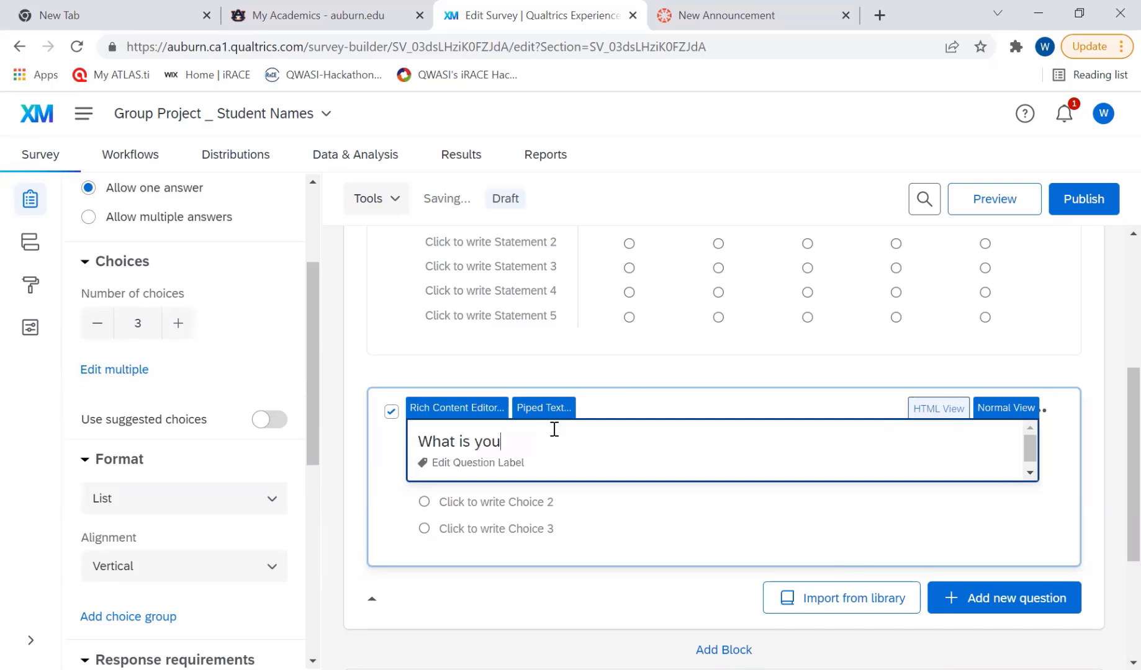
{"action": "type", "text": "r age?"}
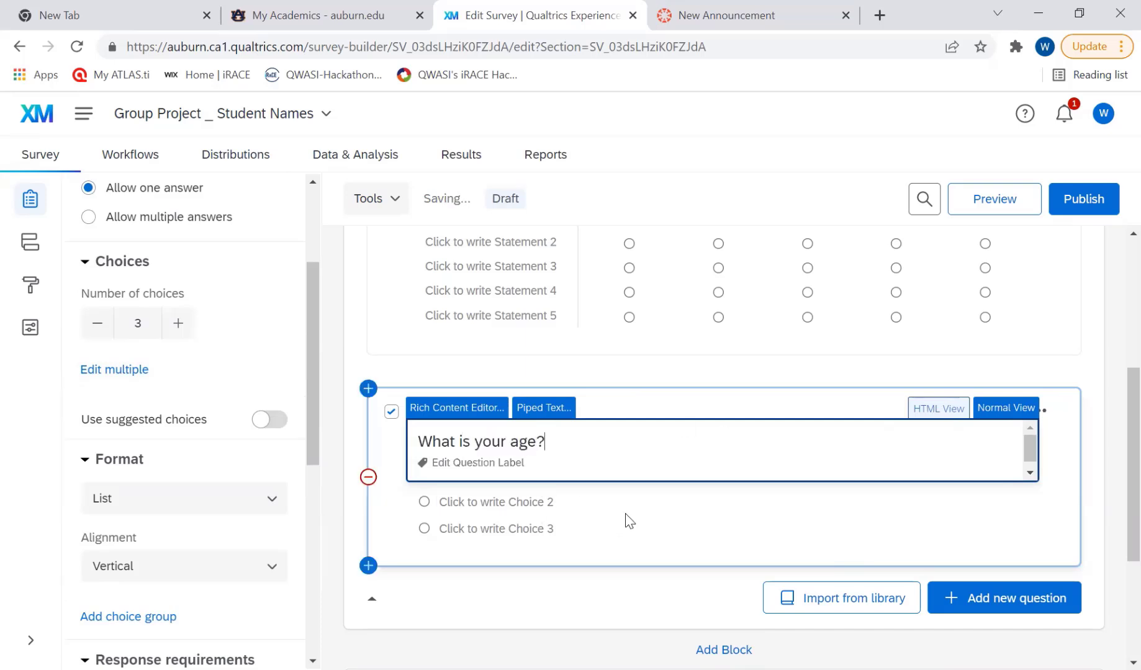
{"action": "left_click", "coordinate": [624, 556]}
- Enter "Male" as Q2's first choice and set the question text to "What is your gender?"
{"action": "left_click", "coordinate": [522, 475]}
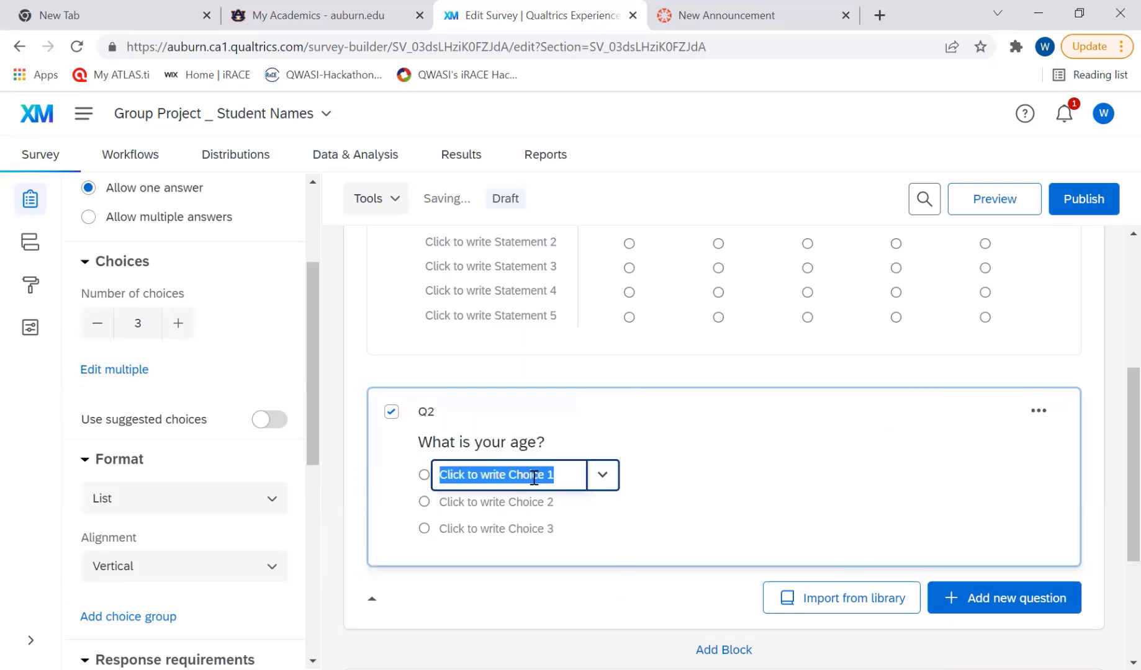
{"action": "type", "text": "Male"}
{"action": "left_click", "coordinate": [514, 444]}
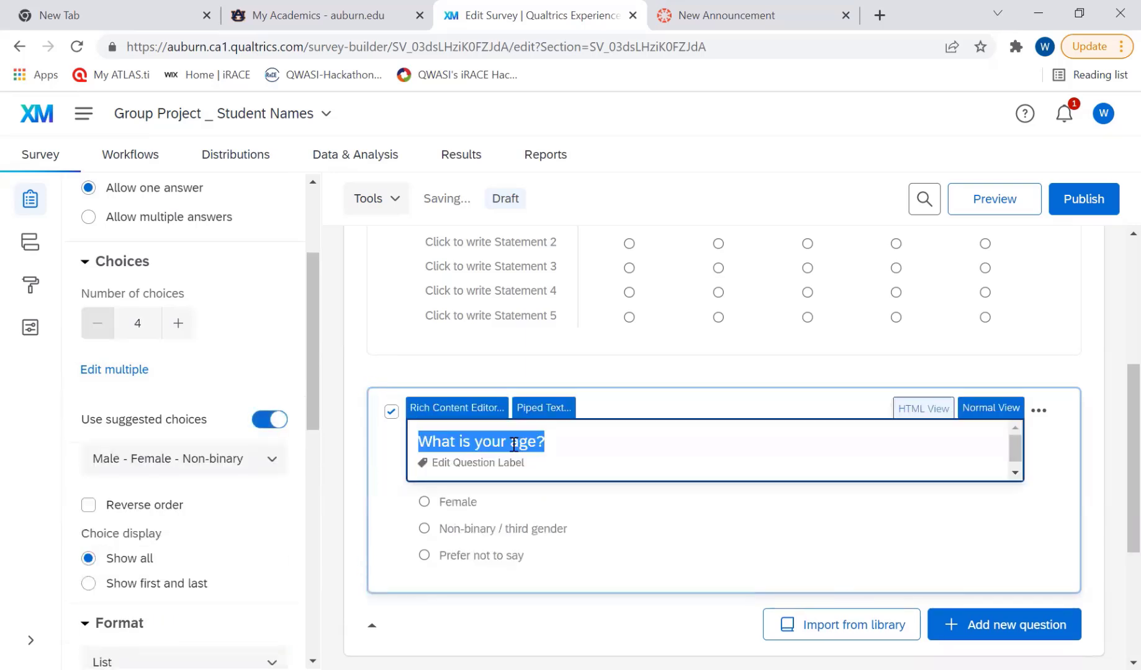
{"action": "type", "text": "WHat is y"}
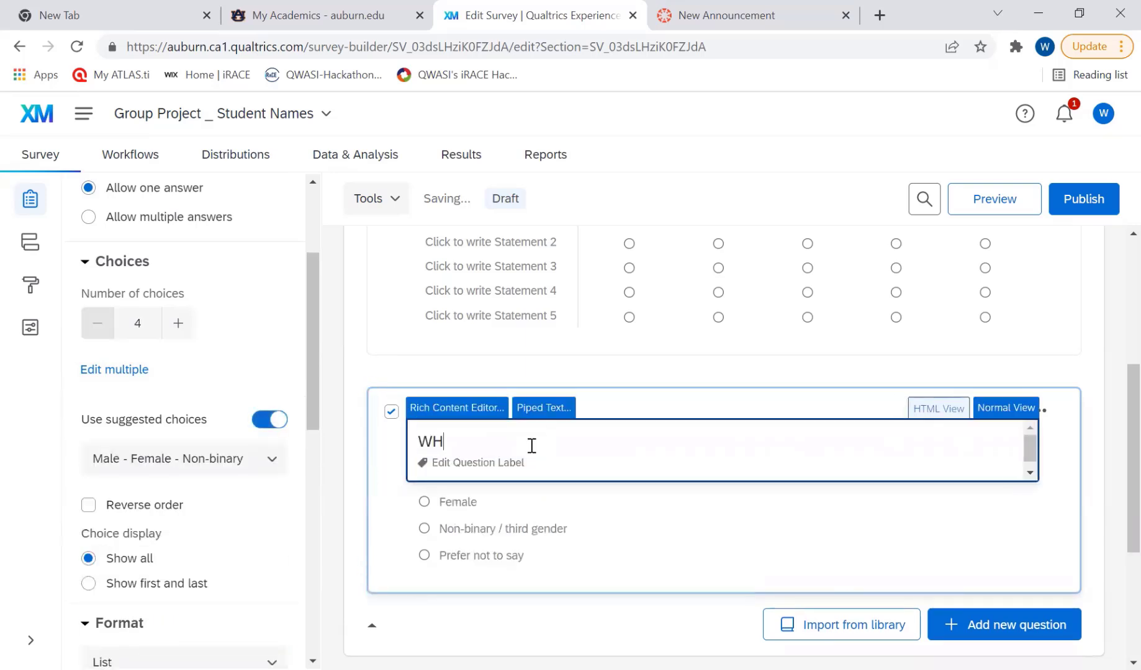
{"action": "key", "text": "BackSpace"}
{"action": "key", "text": "BackSpace"}
{"action": "key", "text": "BackSpace"}
{"action": "key", "text": "BackSpace"}
{"action": "key", "text": "BackSpace"}
{"action": "type", "text": "t is your gender?"}
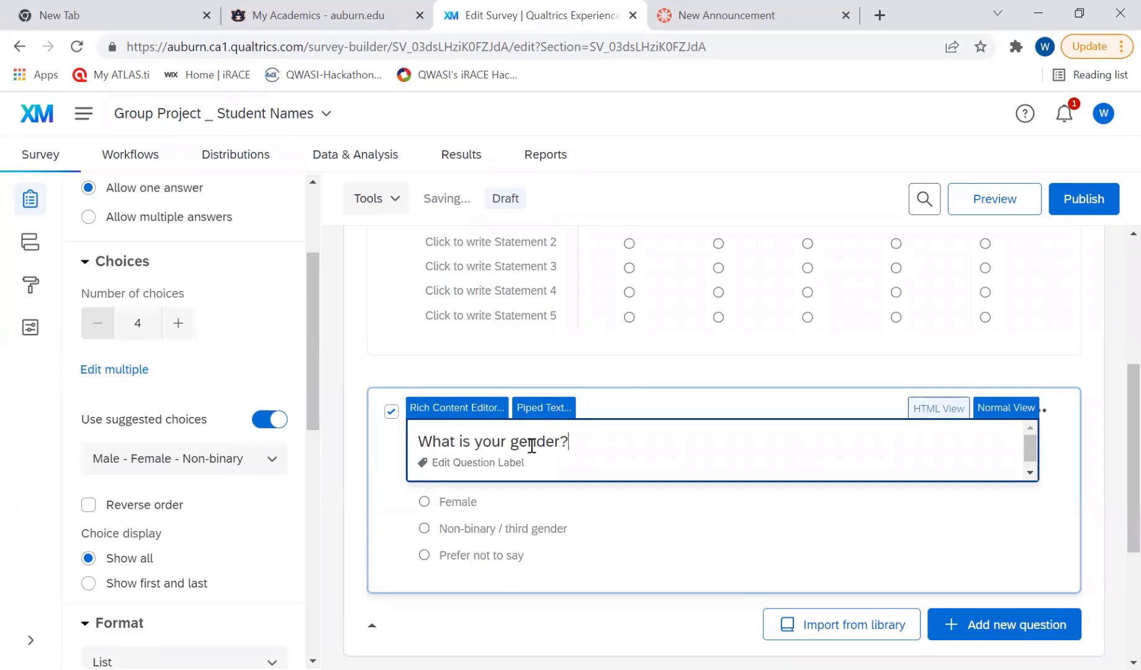
{"action": "left_click", "coordinate": [524, 583]}
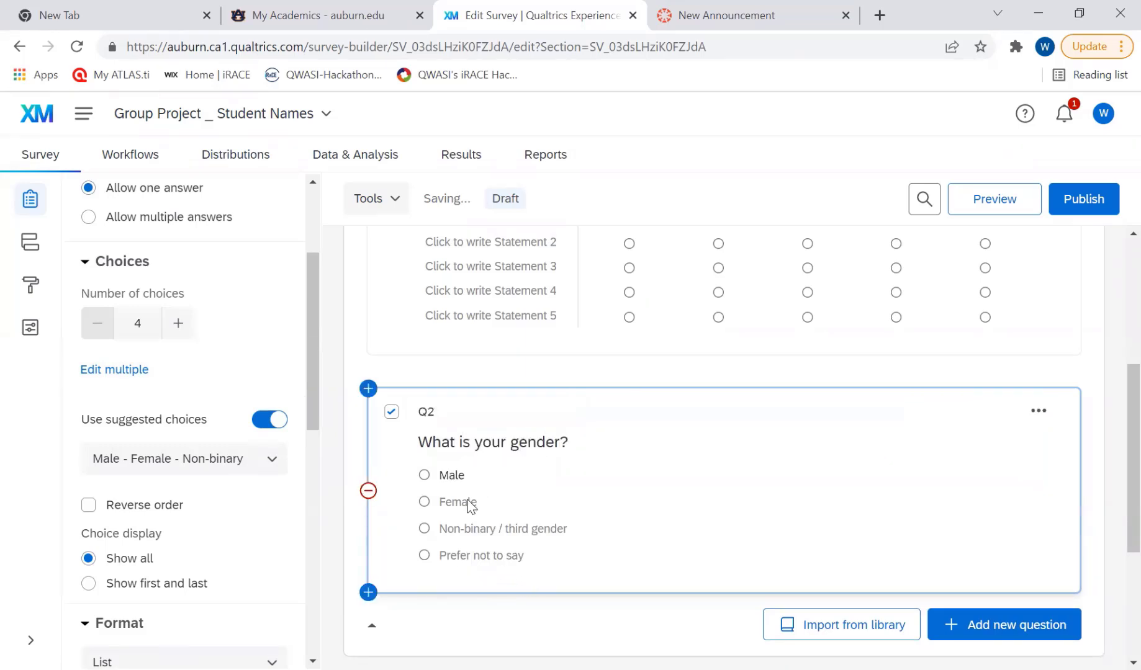
- Add a Matrix table question below Q2 and set its matrix type to Bipolar
{"action": "left_click", "coordinate": [959, 636]}
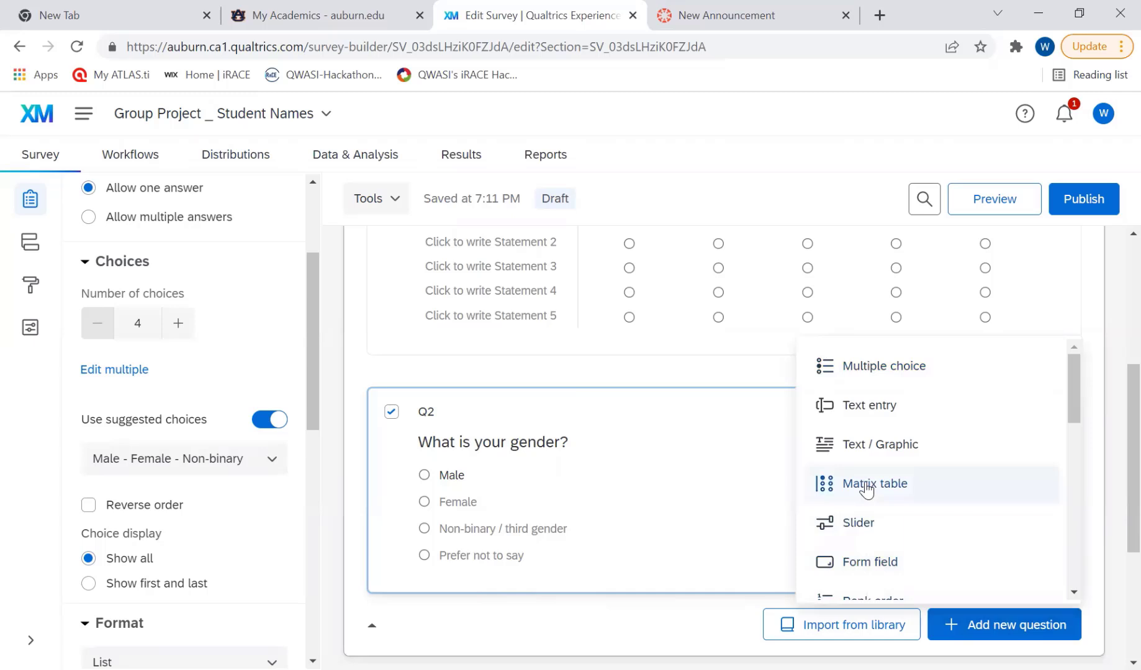
{"action": "left_click", "coordinate": [927, 491]}
{"action": "scroll", "coordinate": [279, 342], "scroll_direction": "up", "scroll_amount": 4}
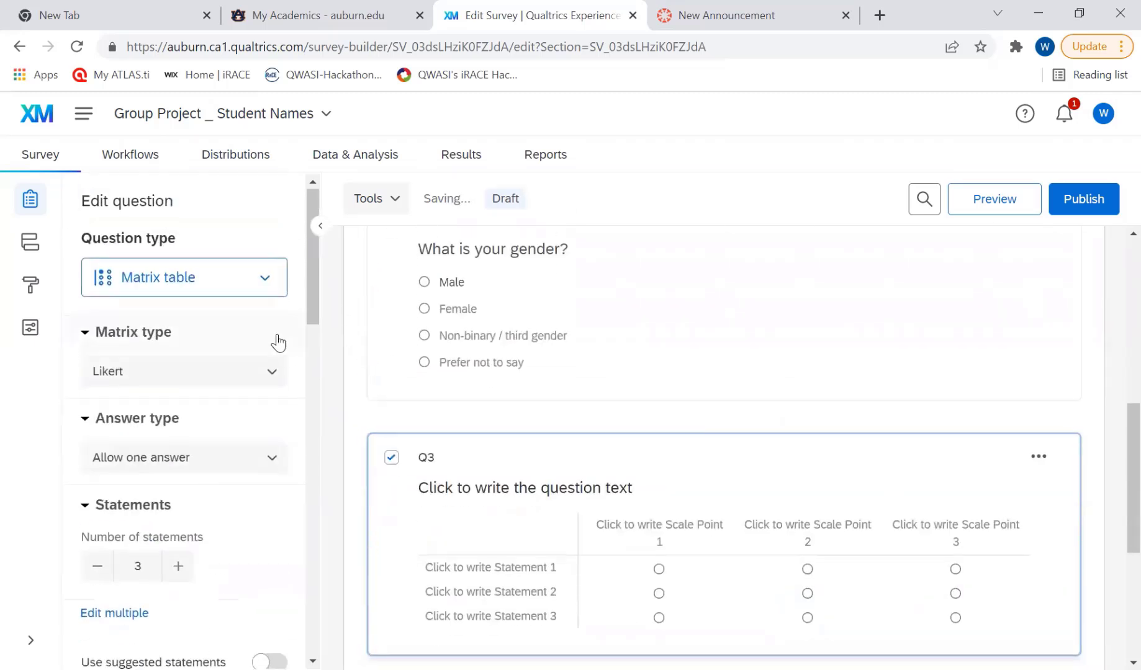
{"action": "left_click", "coordinate": [171, 380]}
{"action": "left_click", "coordinate": [141, 458]}
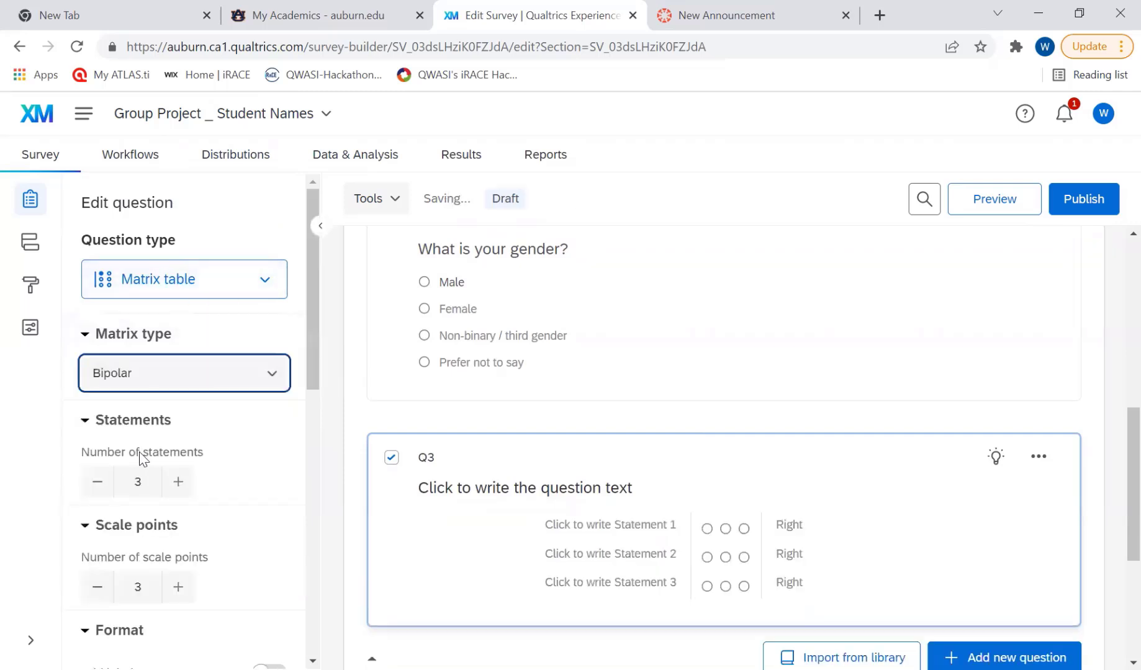
- Set the Q3 question text to "This is the format used for semantic-differential scales."
{"action": "left_click", "coordinate": [505, 486]}
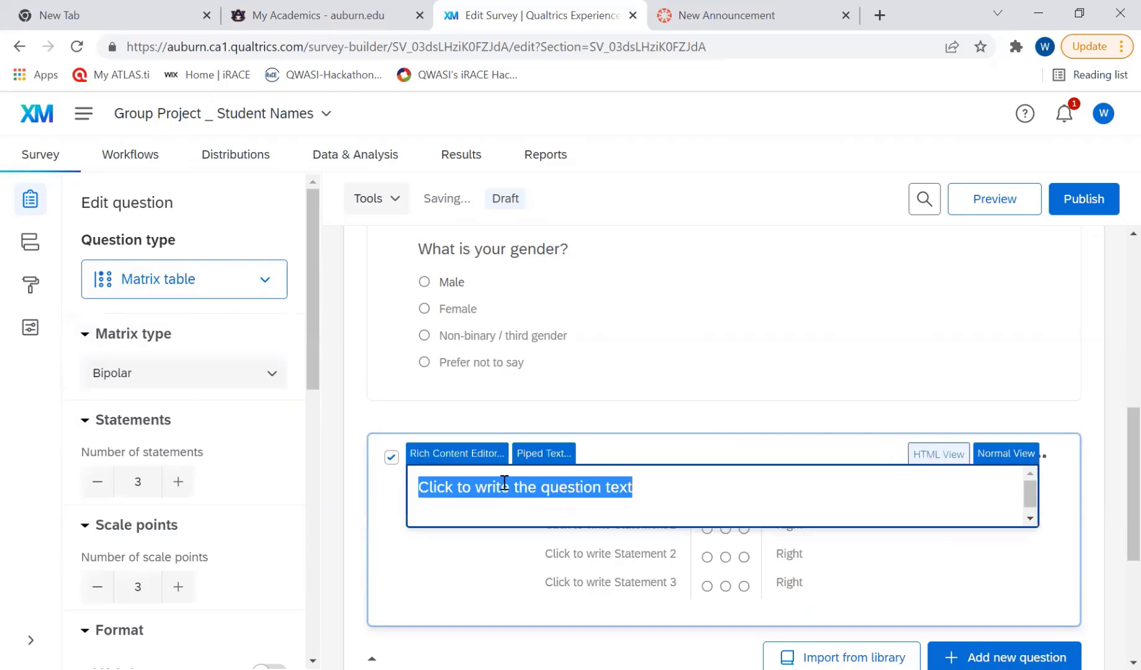
{"action": "type", "text": "This is the format used for semantic-"}
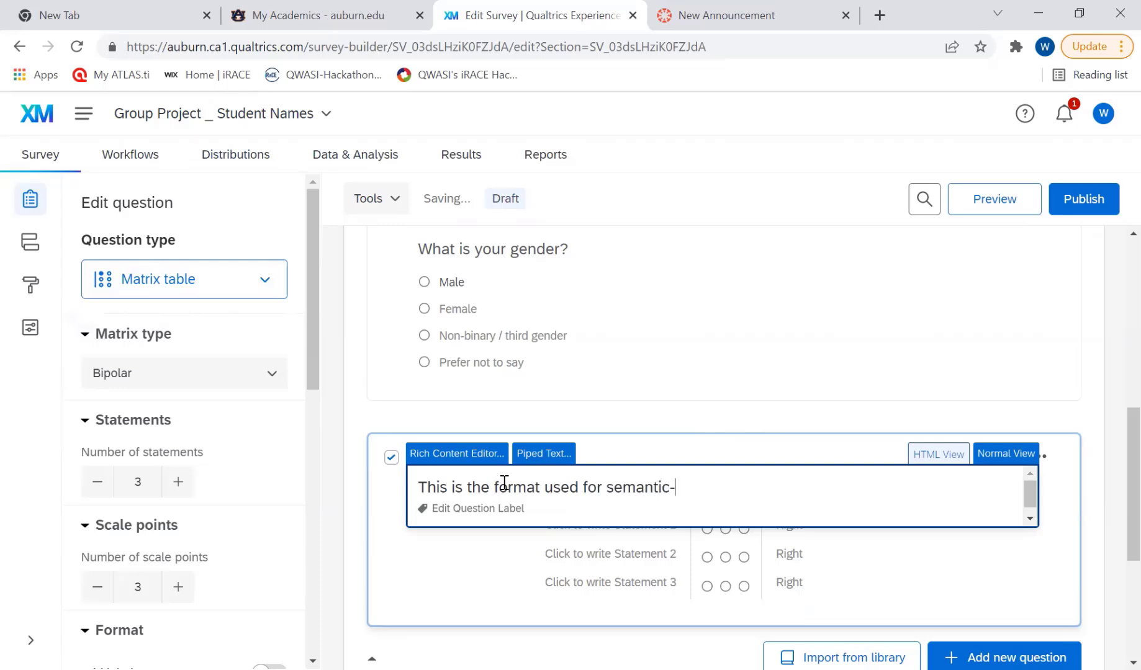
{"action": "type", "text": "ferential scales."}
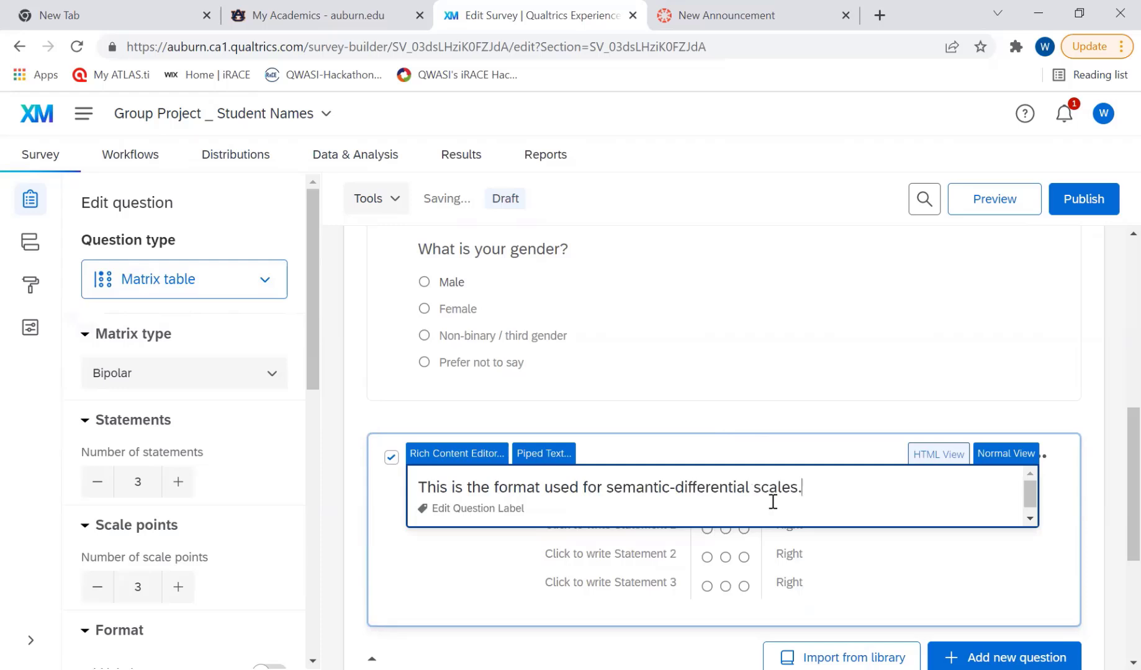
{"action": "left_click", "coordinate": [645, 527]}
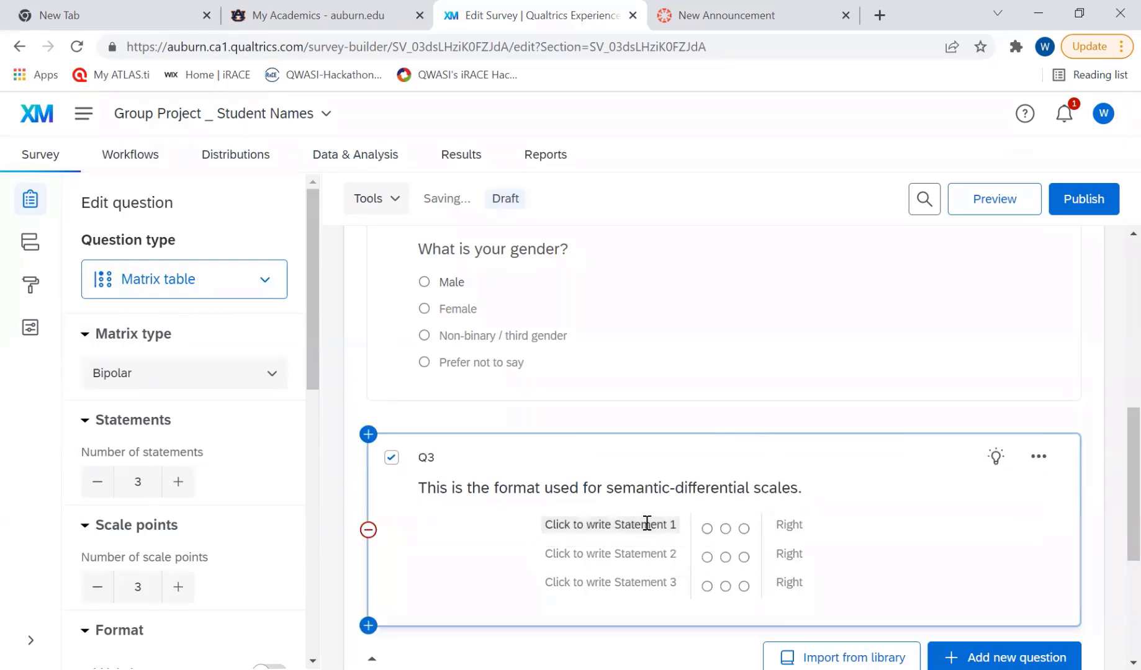
- Label the two ends of Q3's first statement "Bad" and "Good"
{"action": "left_click", "coordinate": [645, 527]}
{"action": "type", "text": "Bad"}
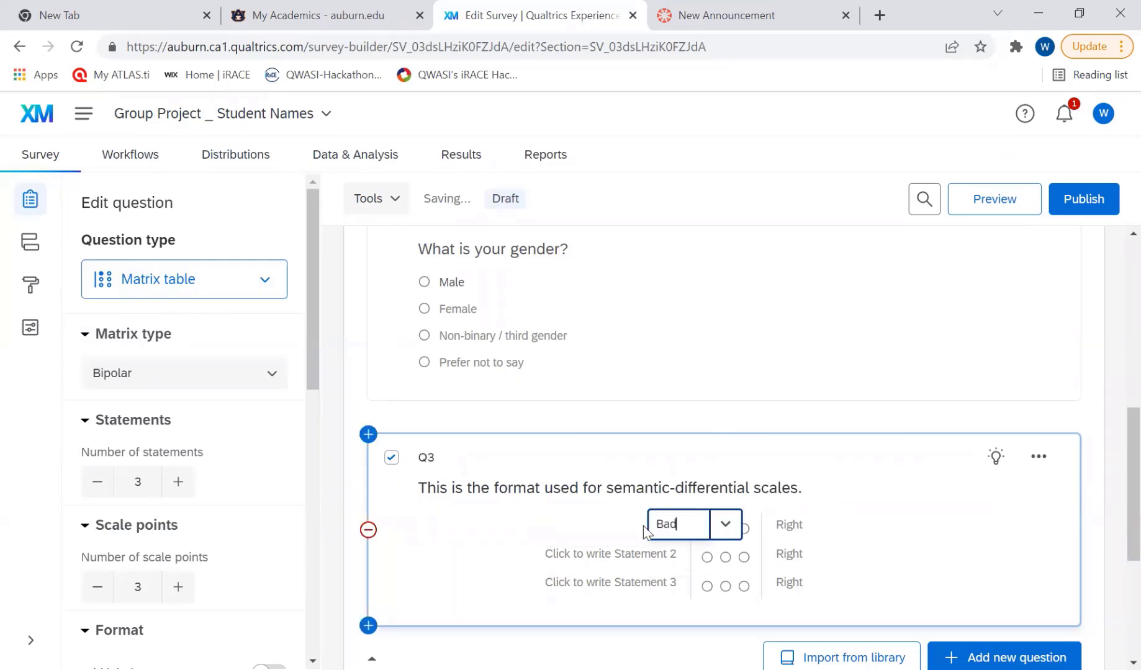
{"action": "left_click", "coordinate": [787, 525]}
{"action": "type", "text": "Good"}
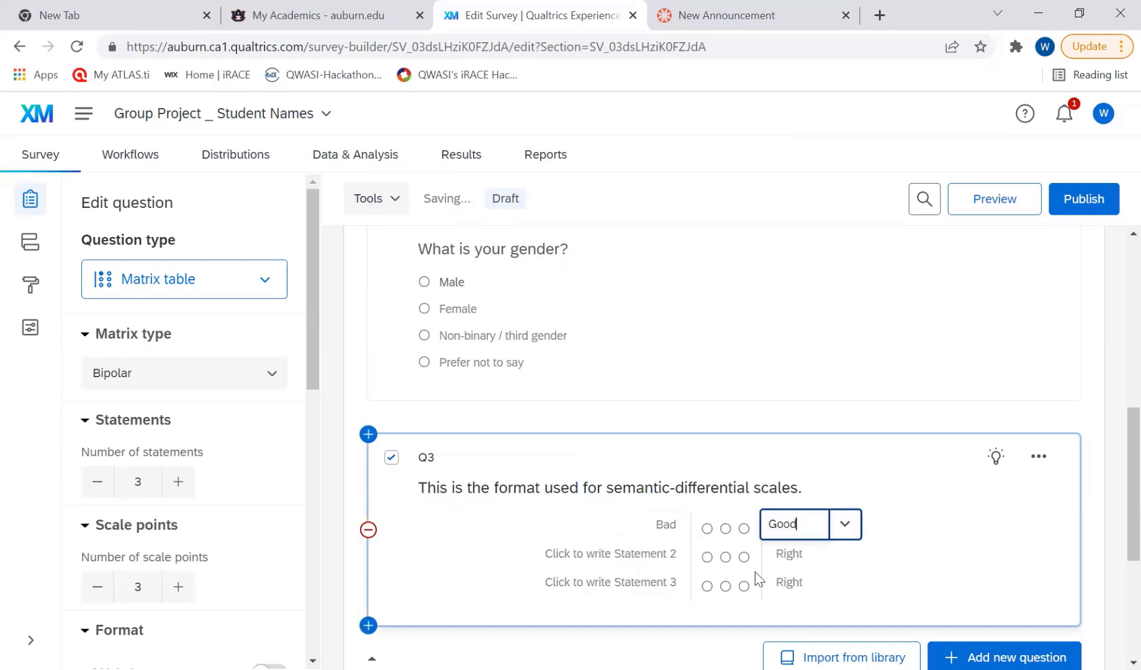
- Label the two ends of Q3's second statement "Unpleasant" and "Pleasant"
{"action": "left_click", "coordinate": [648, 549]}
{"action": "type", "text": "Unplesan"}
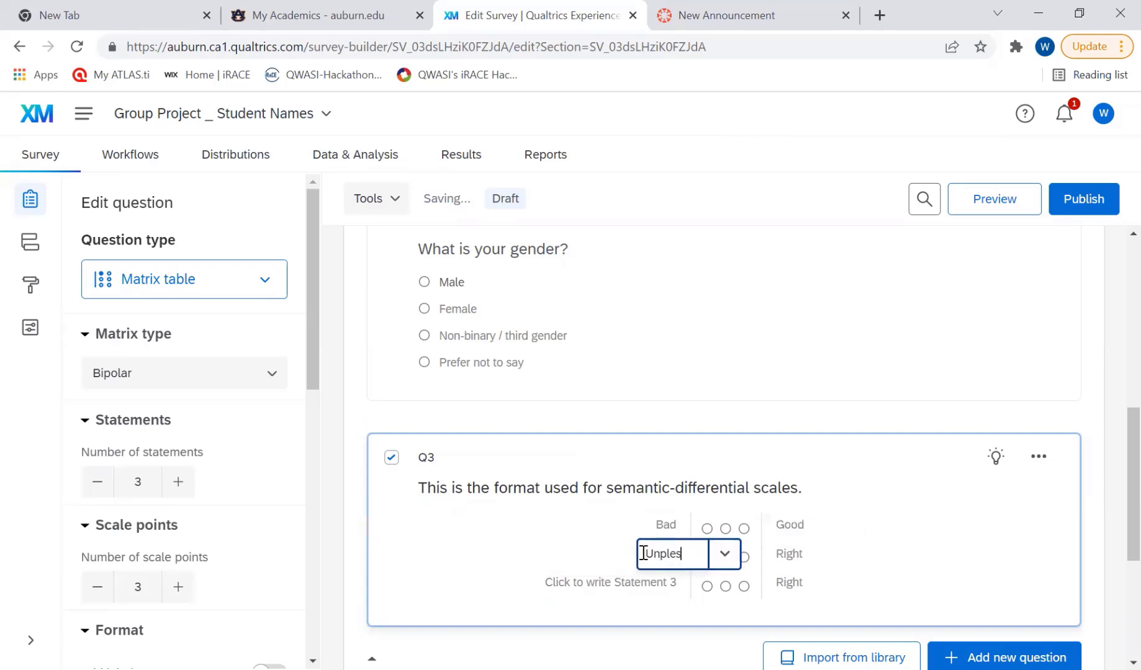
{"action": "key", "text": "BackSpace"}
{"action": "key", "text": "BackSpace"}
{"action": "key", "text": "BackSpace"}
{"action": "key", "text": "BackSpace"}
{"action": "type", "text": "easant"}
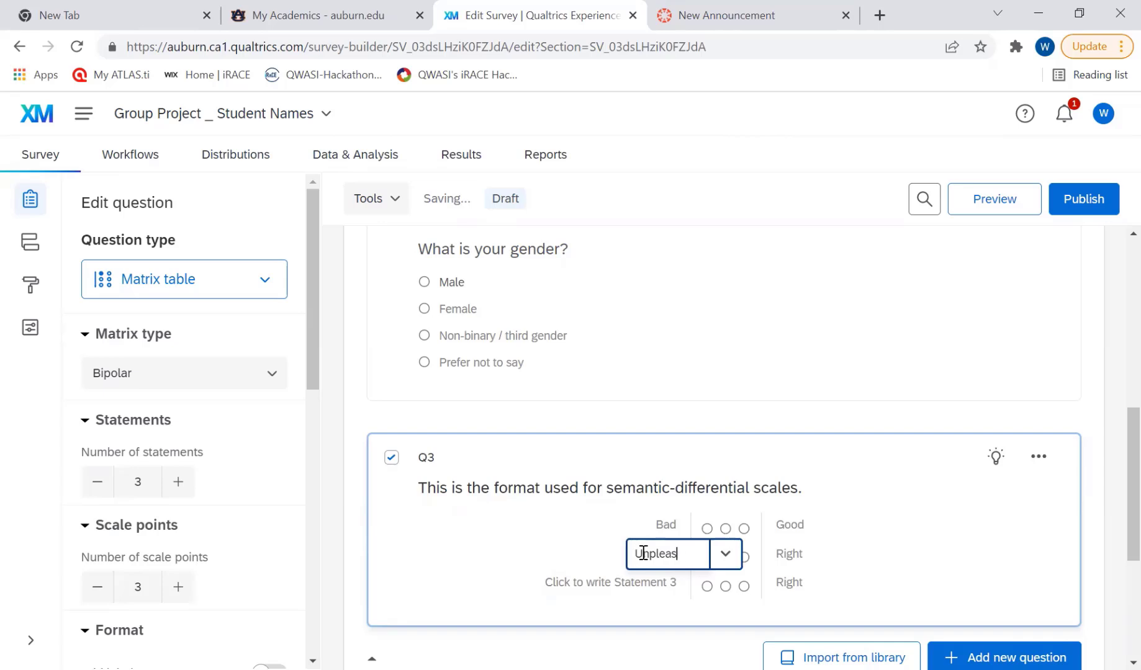
{"action": "left_click", "coordinate": [798, 556]}
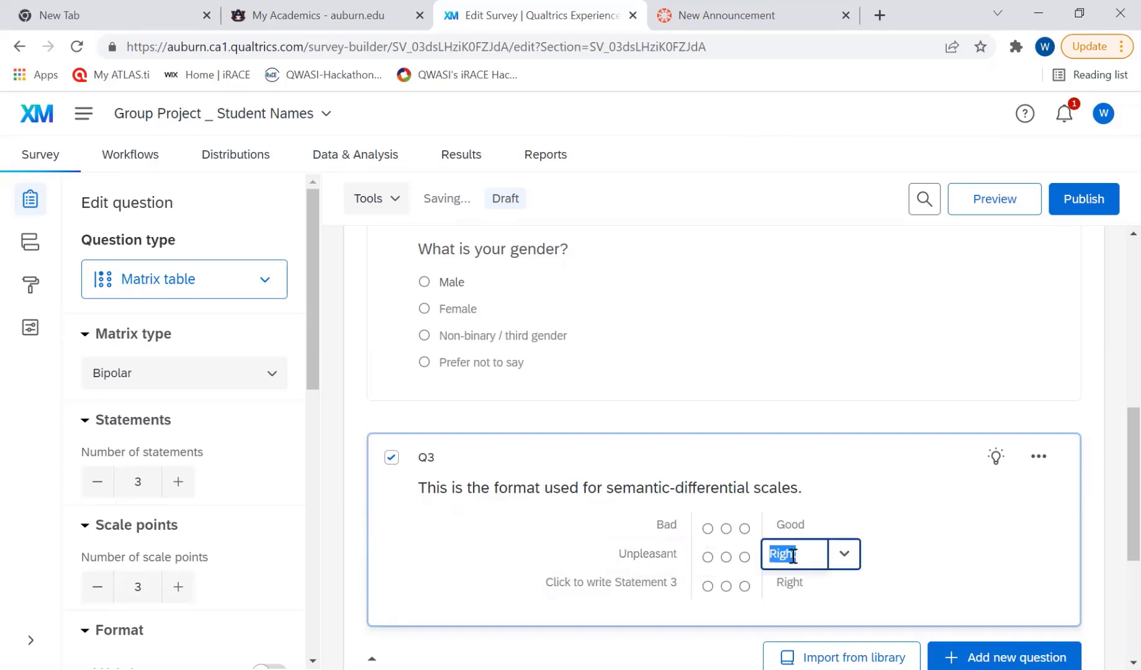
{"action": "type", "text": "Pleasant"}
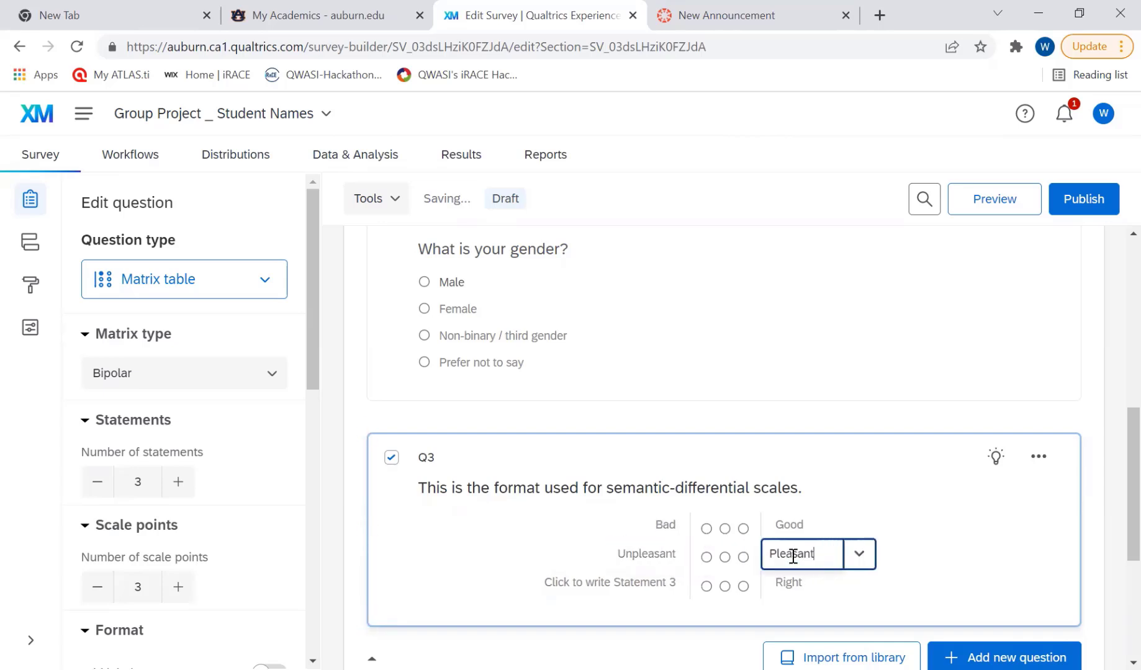
{"action": "left_click", "coordinate": [807, 427]}
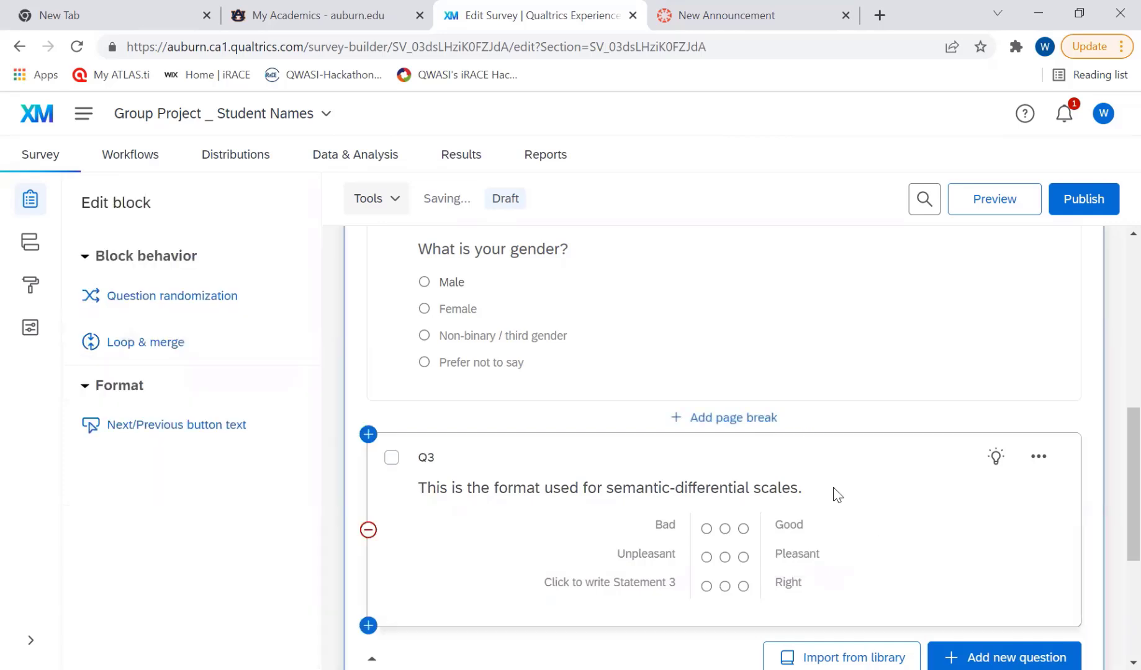
- Set the Q3 bipolar matrix to 2 statements and 5 scale points
{"action": "left_click", "coordinate": [718, 503]}
{"action": "left_click", "coordinate": [98, 482]}
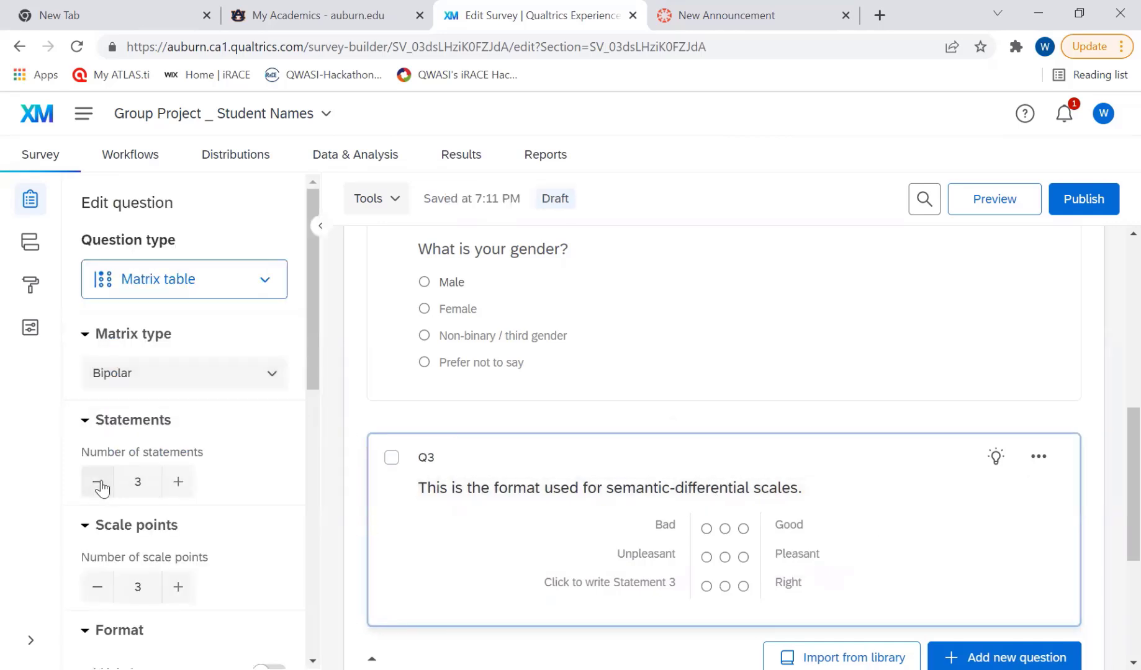
{"action": "scroll", "coordinate": [199, 508], "scroll_direction": "down", "scroll_amount": 2}
{"action": "left_click", "coordinate": [180, 409]}
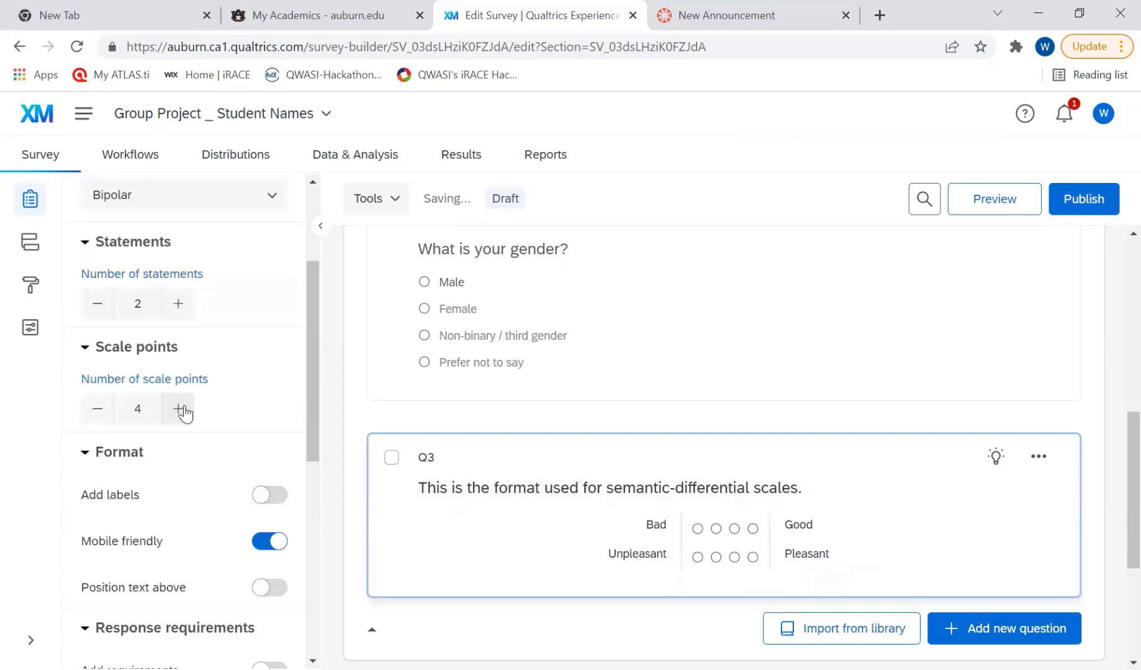
{"action": "left_click", "coordinate": [180, 409]}
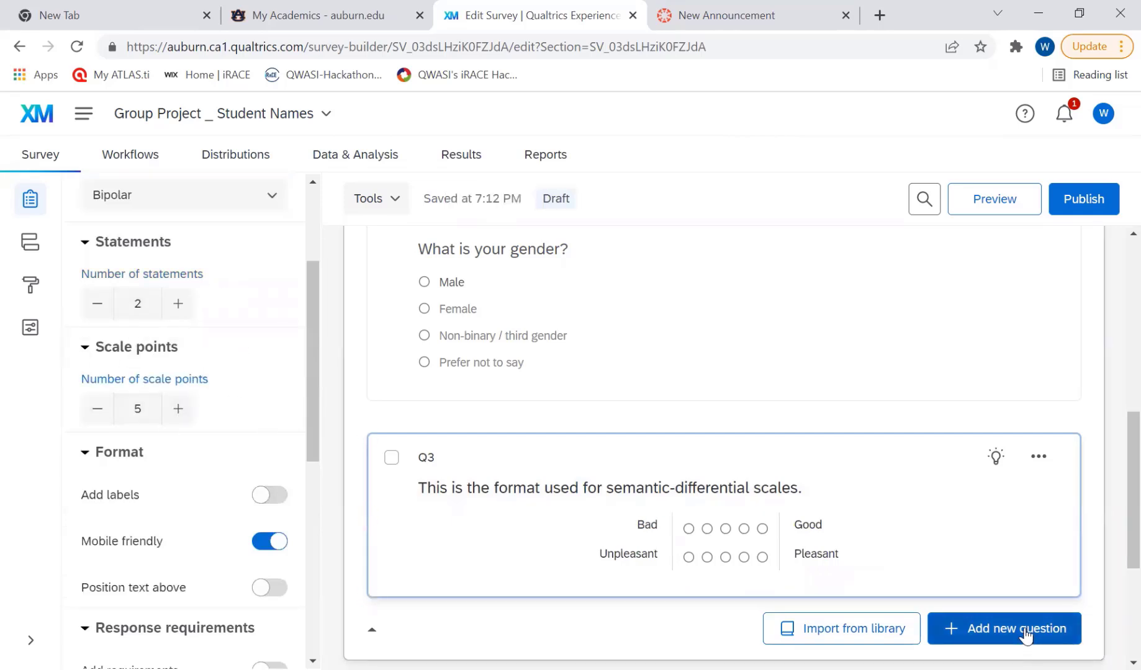
- Add a text entry question below Q3 with the question text "This is for open-ended questions."
{"action": "left_click", "coordinate": [1000, 628]}
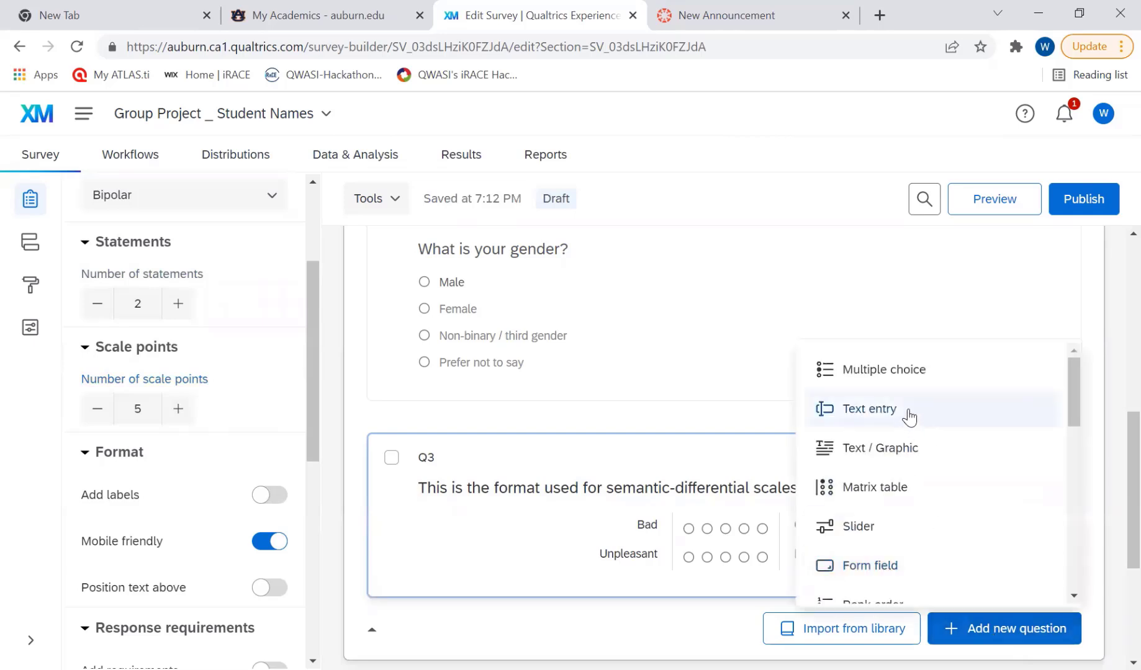
{"action": "left_click", "coordinate": [908, 411]}
{"action": "left_click", "coordinate": [519, 491]}
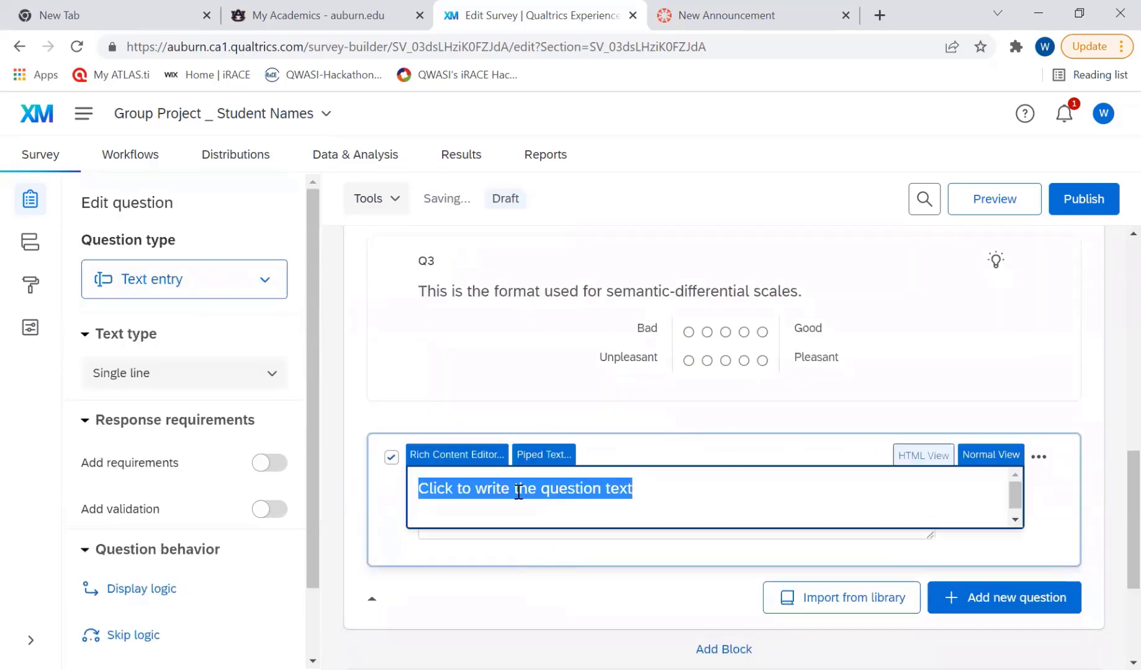
{"action": "type", "text": "This is for open-ended questio"}
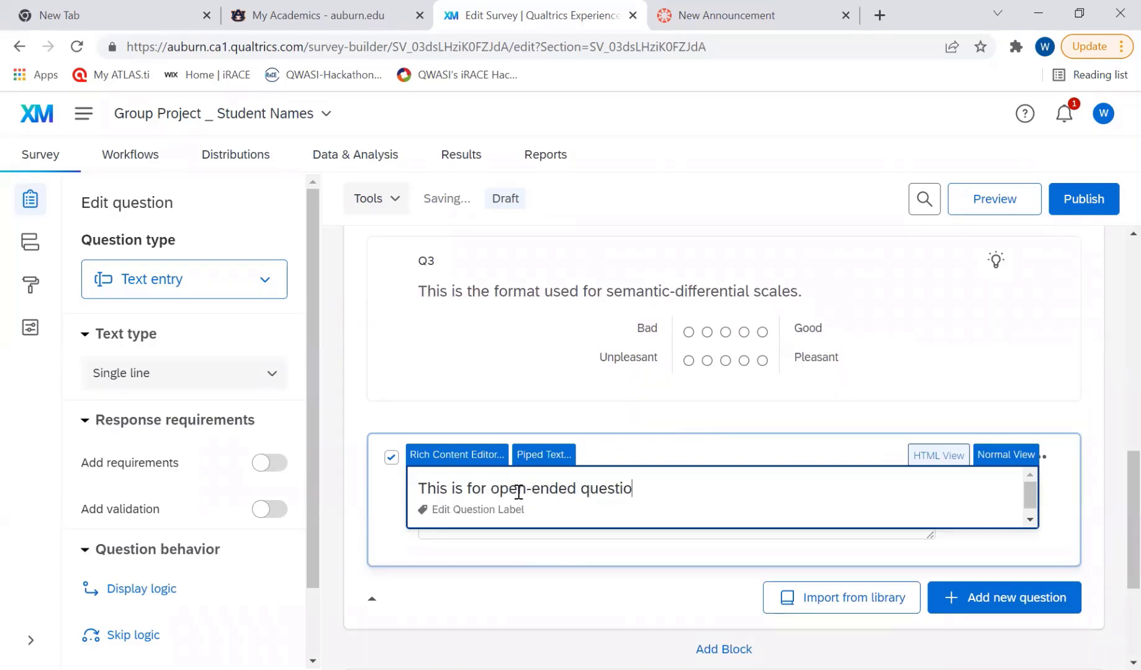
{"action": "left_click", "coordinate": [416, 550]}
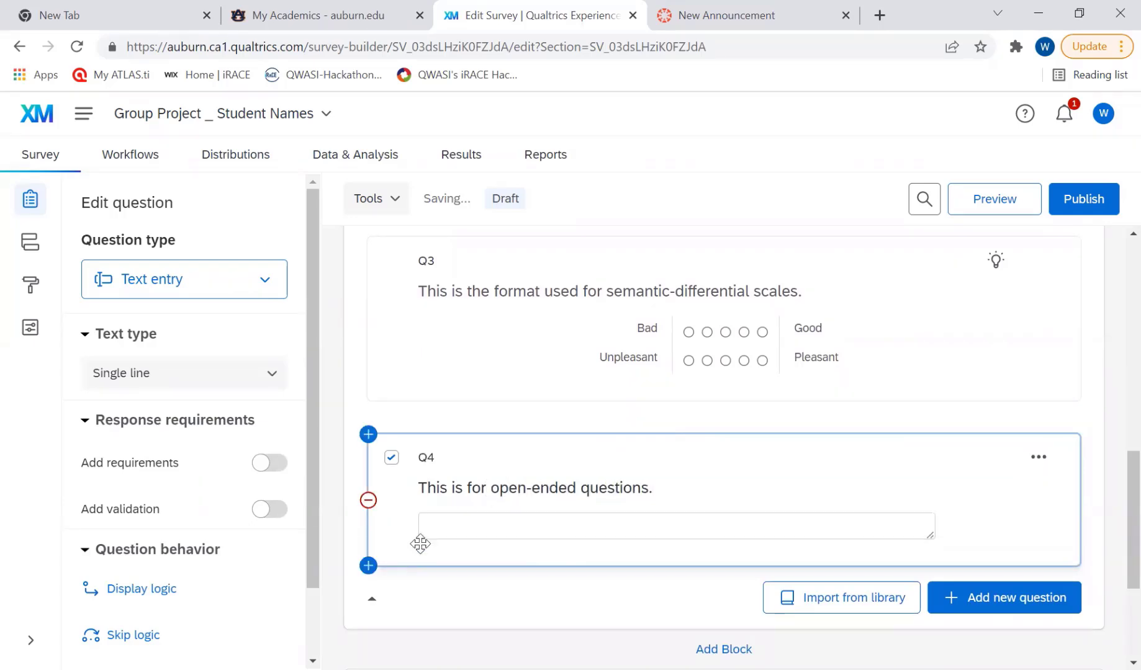
- Set Q4's text type to Multiple lines and enlarge its answer box in width and height
{"action": "left_click", "coordinate": [446, 527]}
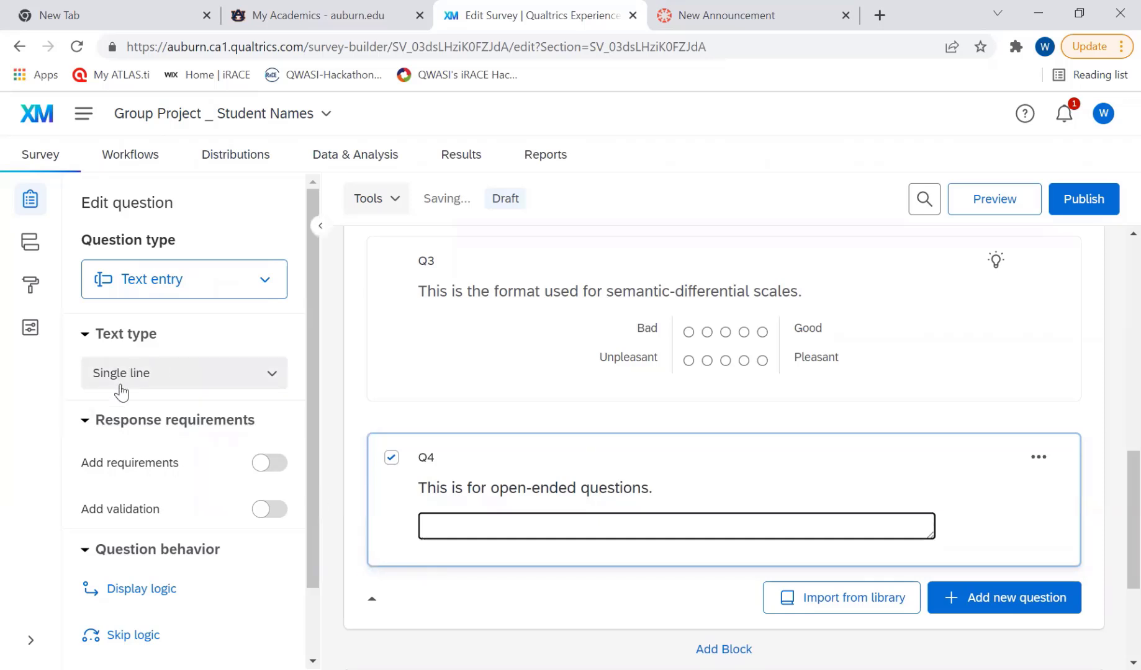
{"action": "left_click", "coordinate": [160, 380]}
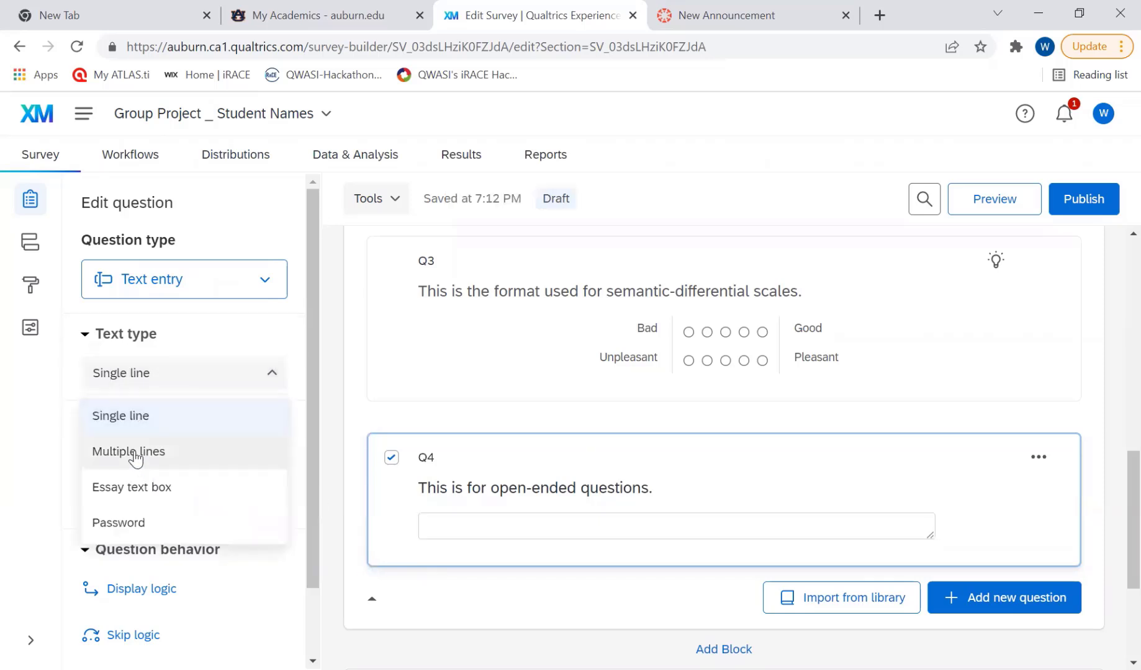
{"action": "left_click", "coordinate": [135, 454]}
{"action": "left_click_drag", "start_coordinate": [934, 543], "coordinate": [1009, 628]}
- Publish and activate the survey with the default version description, and dismiss the activation dialog
{"action": "scroll", "coordinate": [776, 497], "scroll_direction": "down", "scroll_amount": 5}
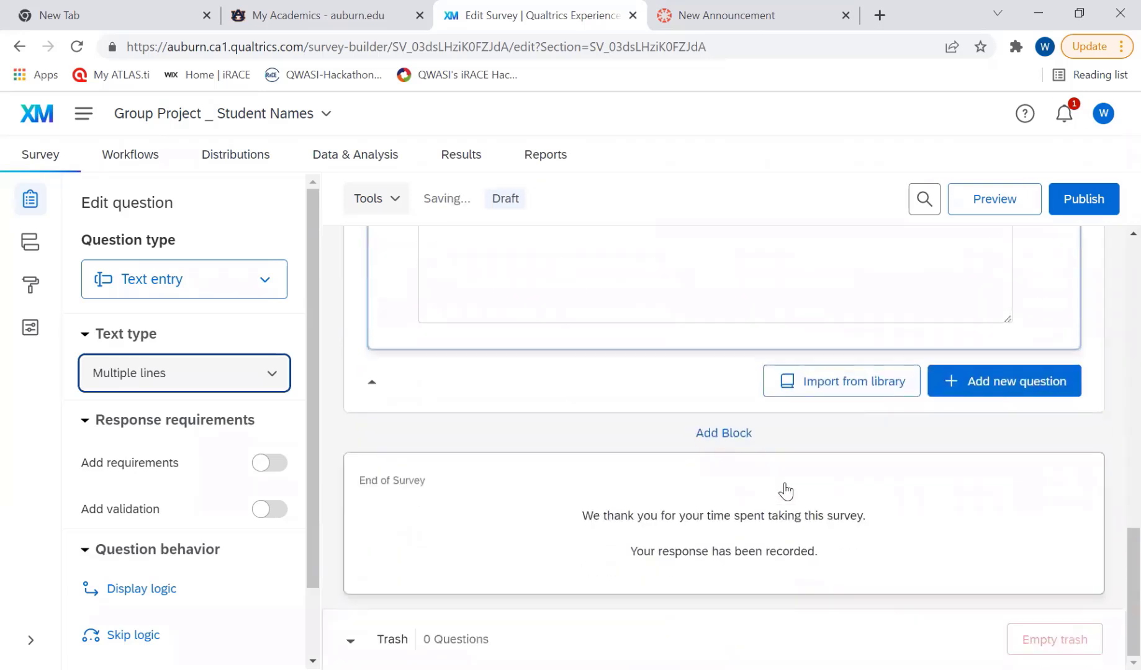
{"action": "scroll", "coordinate": [785, 479], "scroll_direction": "up", "scroll_amount": 3}
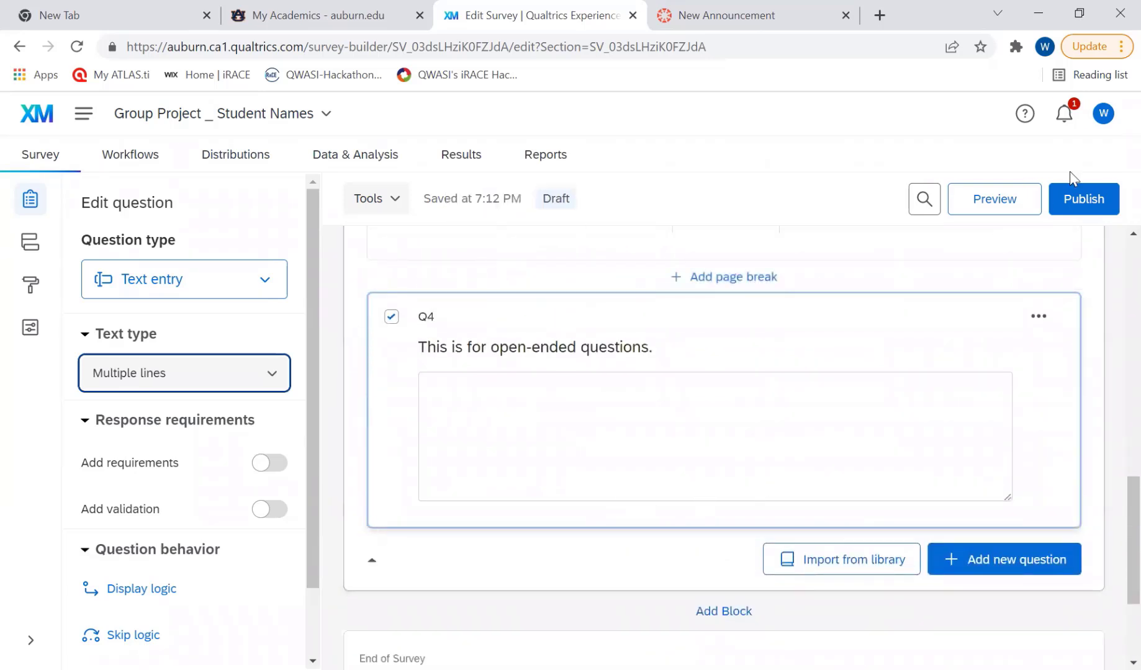
{"action": "left_click", "coordinate": [1079, 214]}
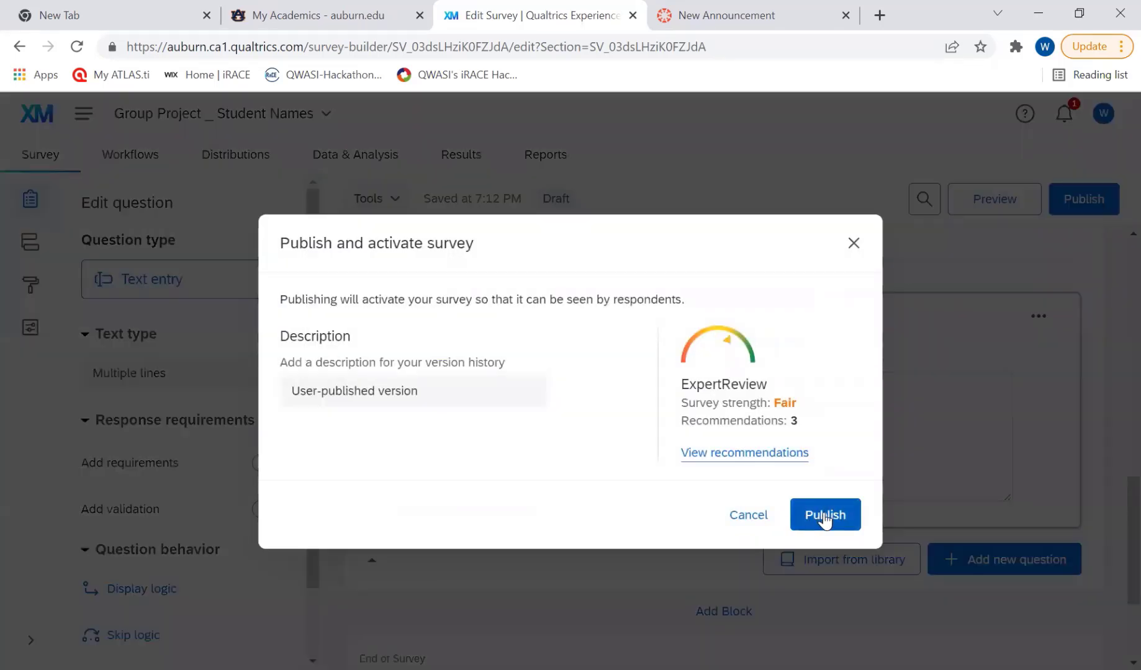
{"action": "left_click", "coordinate": [825, 517]}
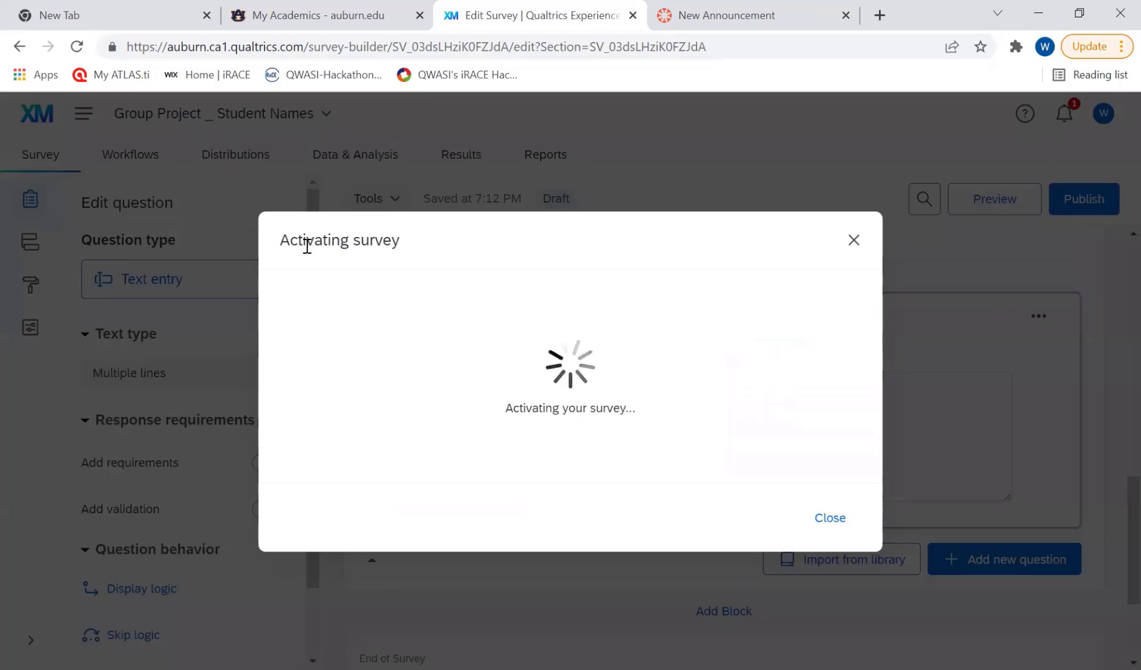
{"action": "left_click", "coordinate": [825, 491]}
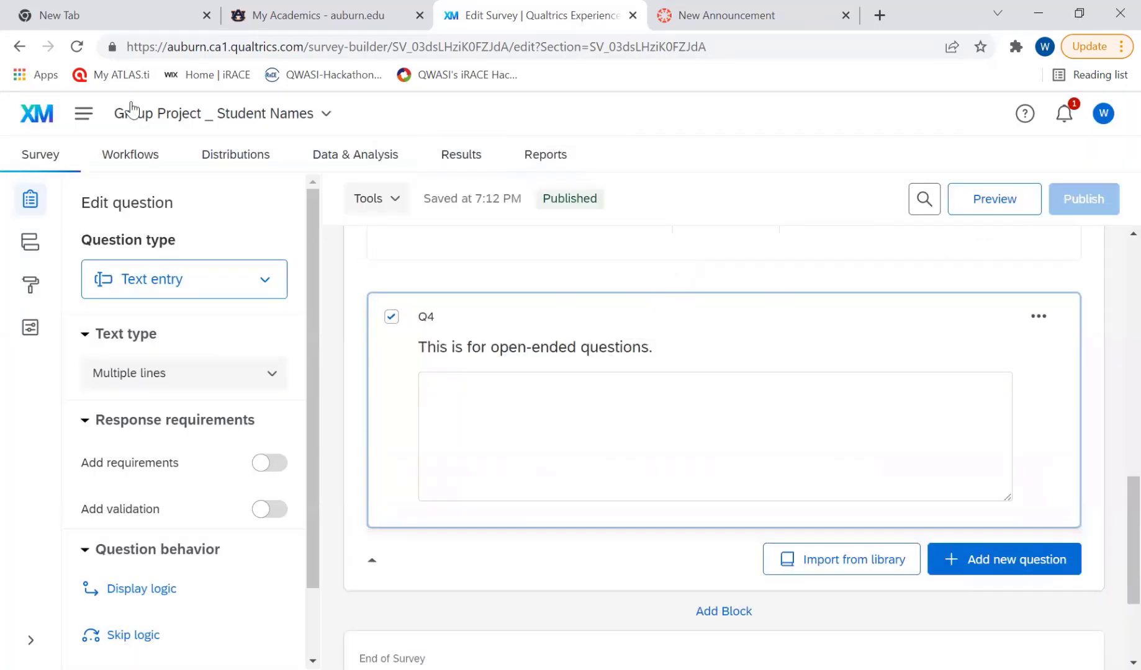
- Open the collaboration settings of "Group Project _ Student Names" from the projects list
{"action": "left_click", "coordinate": [84, 118]}
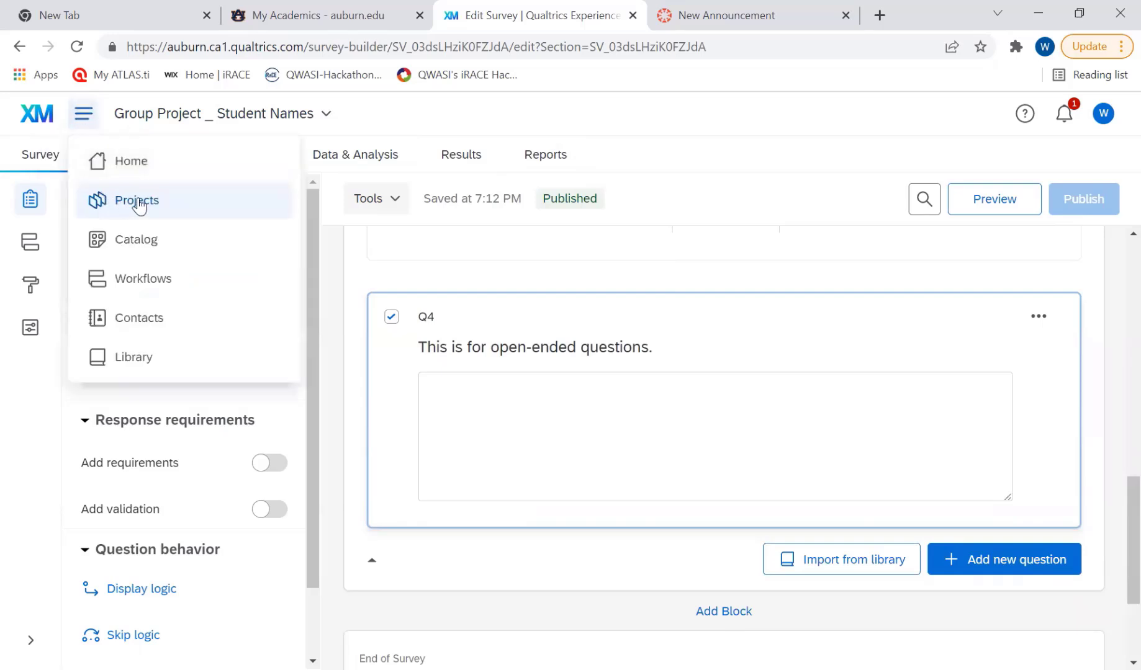
{"action": "left_click", "coordinate": [138, 202]}
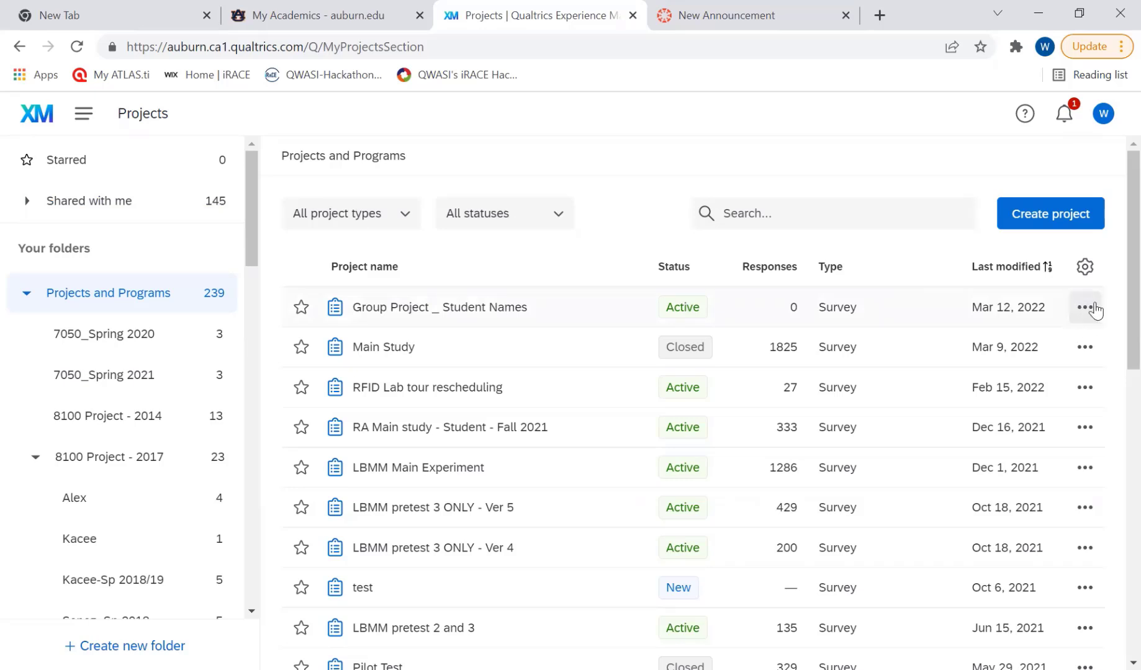
{"action": "left_click", "coordinate": [1083, 308]}
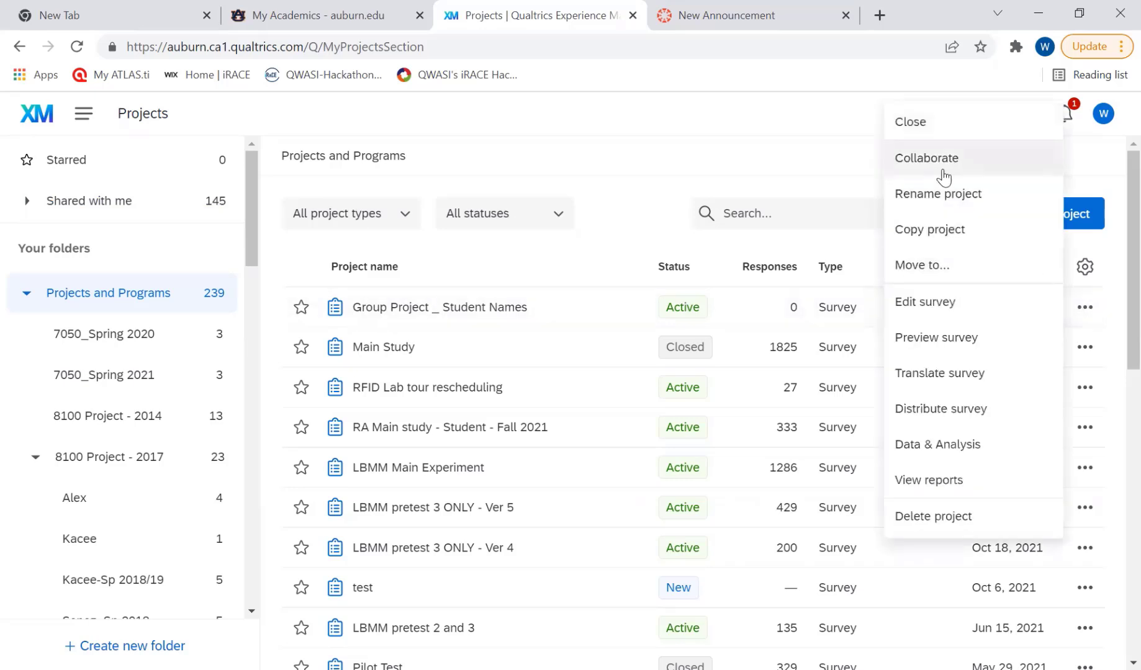
{"action": "left_click", "coordinate": [926, 160]}
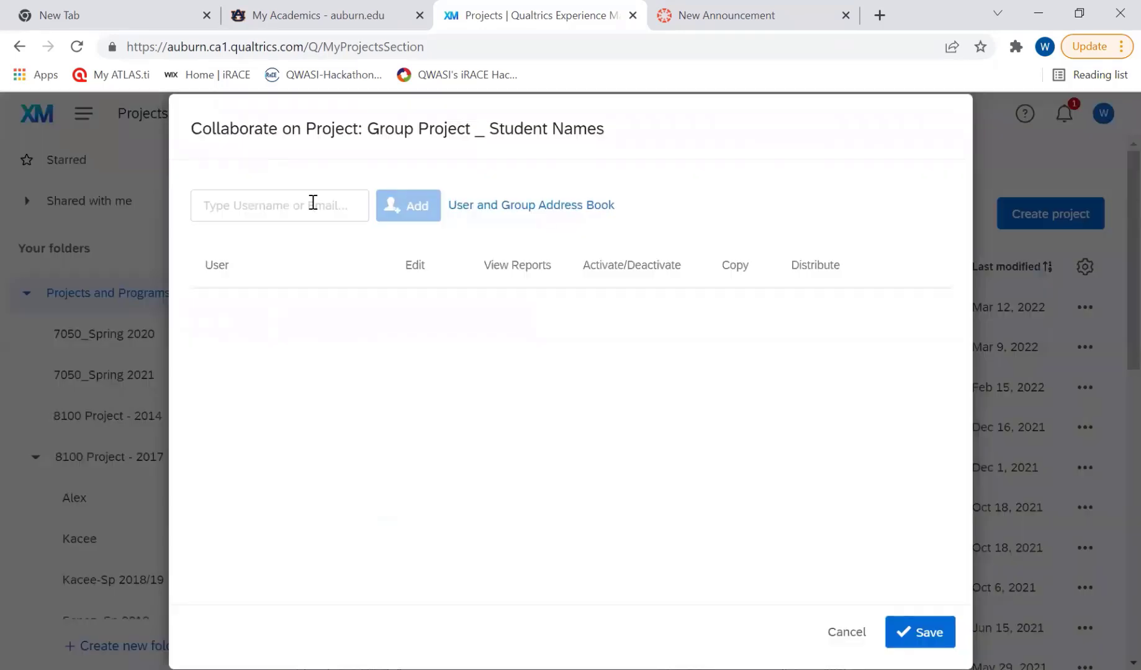
- Find the collaborator by surname, add the matching auburn.edu account without a custom message, and save the project sharing
{"action": "left_click", "coordinate": [311, 207]}
{"action": "type", "text": "kw"}
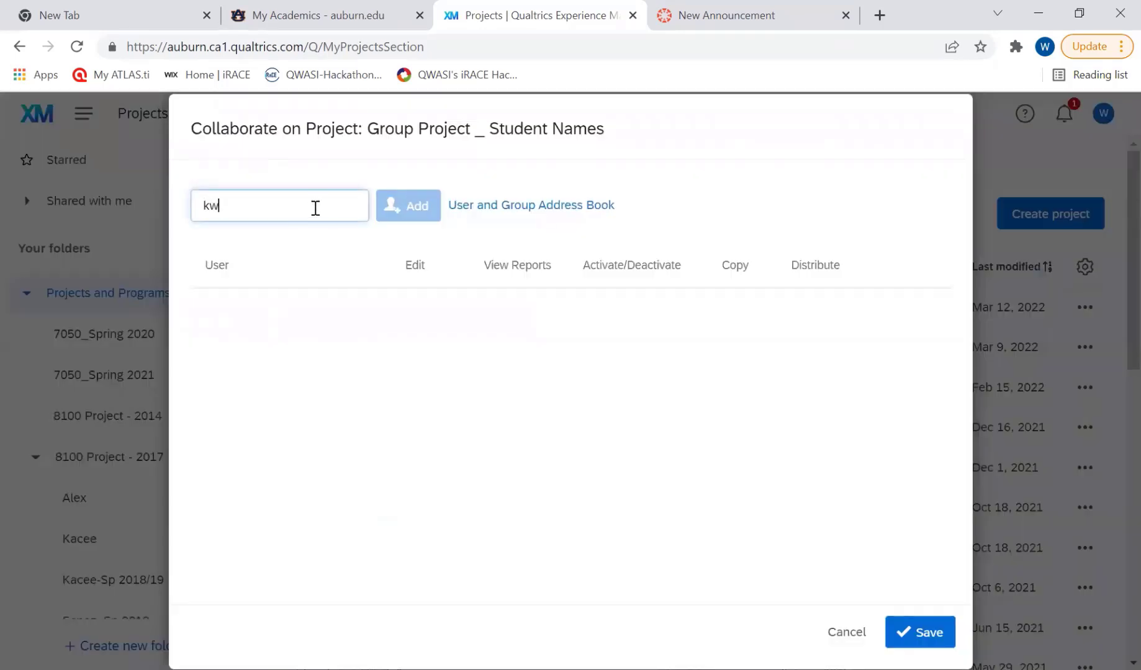
{"action": "type", "text": "on"}
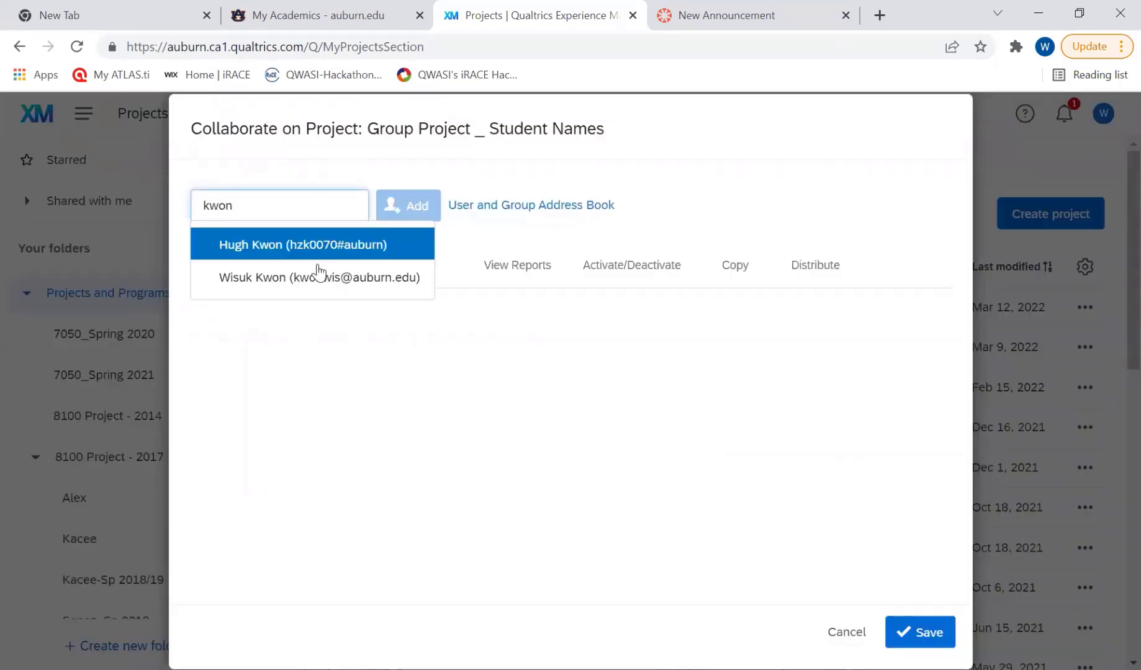
{"action": "left_click", "coordinate": [322, 280]}
{"action": "left_click", "coordinate": [411, 207]}
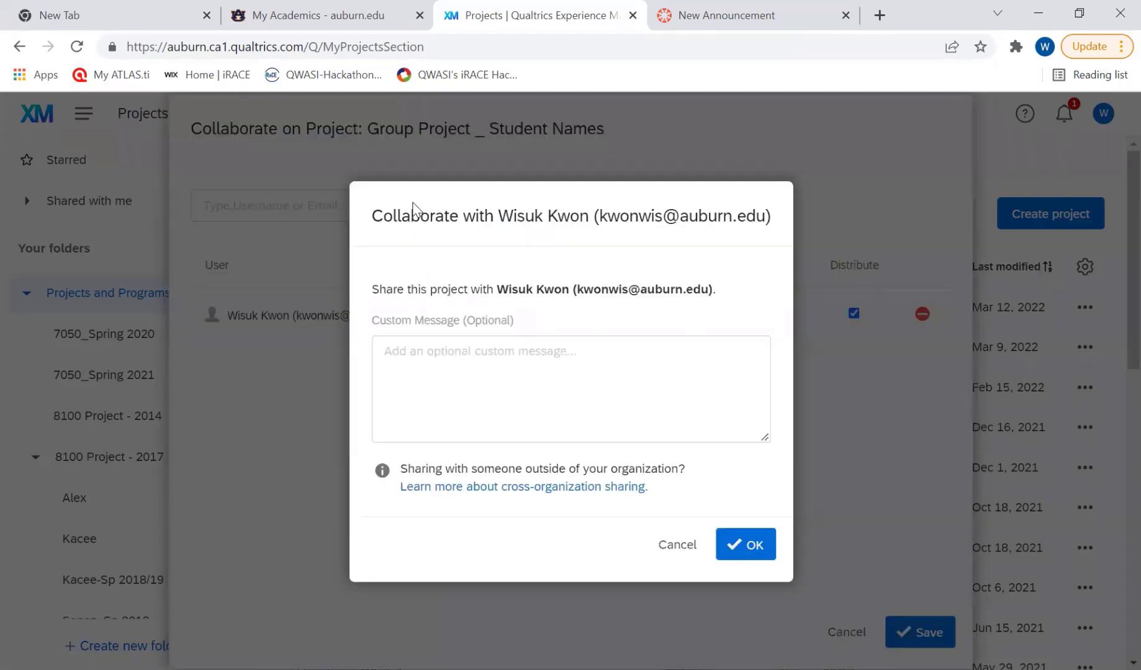
{"action": "left_click", "coordinate": [753, 545]}
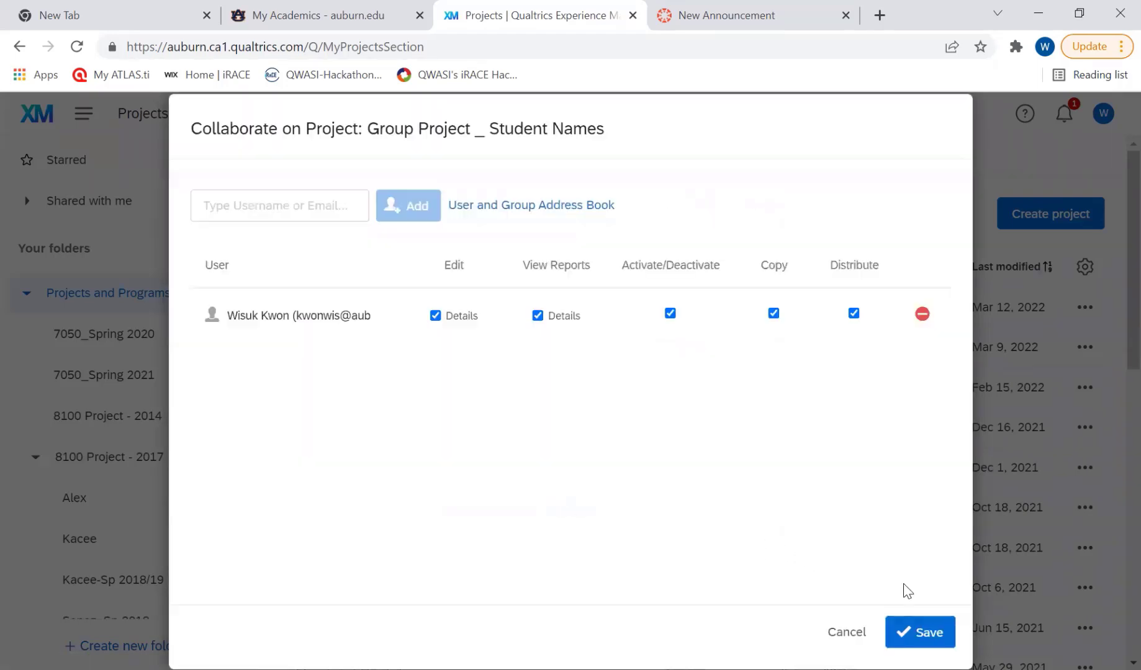
{"action": "left_click", "coordinate": [931, 638]}
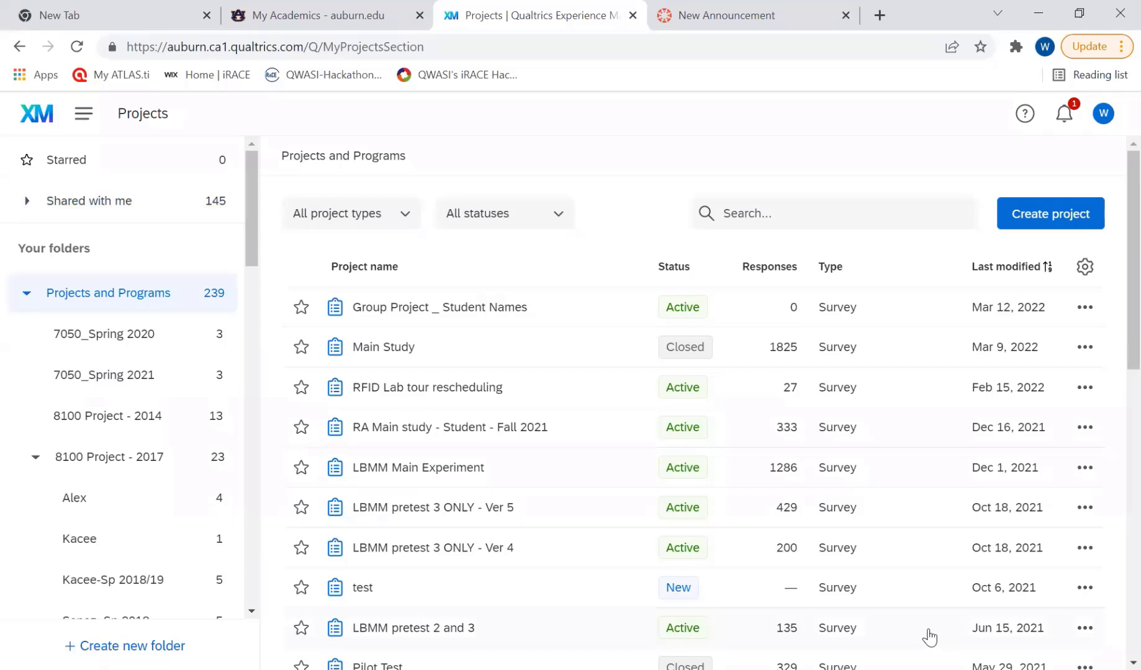